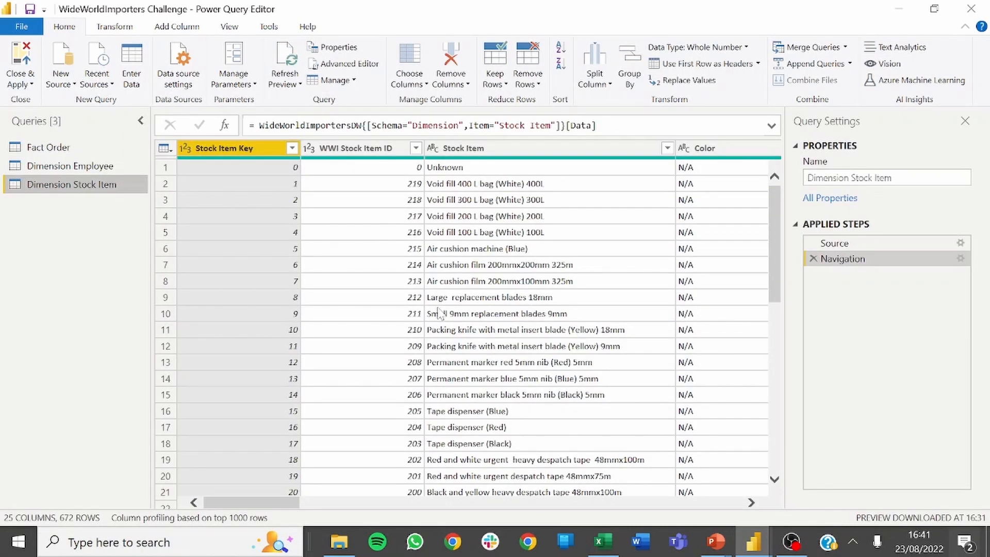
- Keep only the Stock Item Key, Stock Item and Color columns in the Dimension Stock Item query, removing all others
click(409, 82)
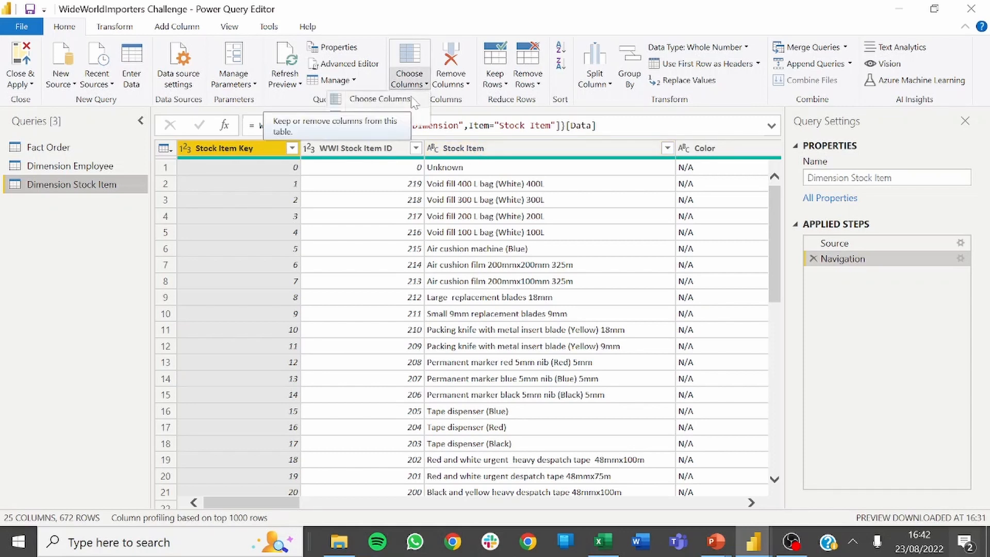
click(554, 310)
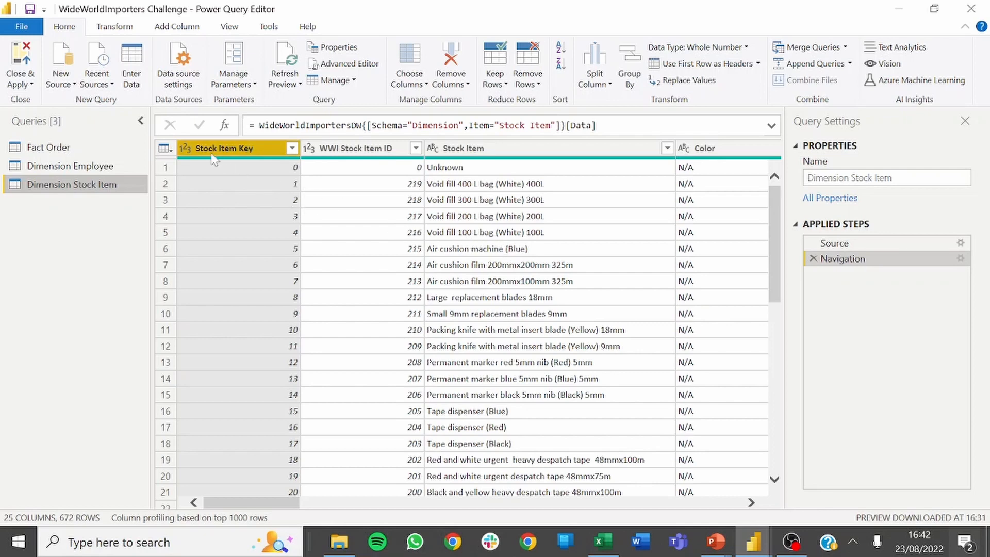
ctrl+click(477, 151)
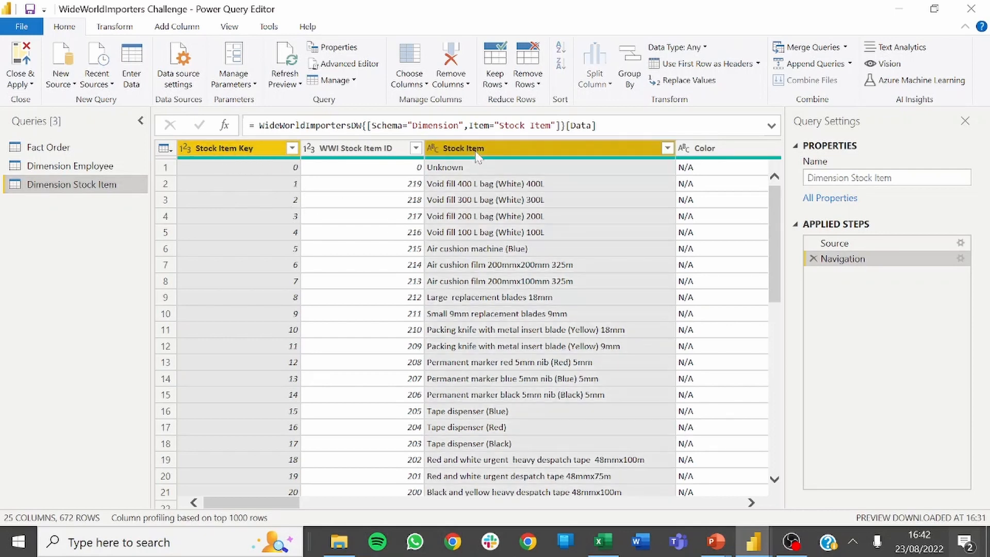
ctrl+click(701, 150)
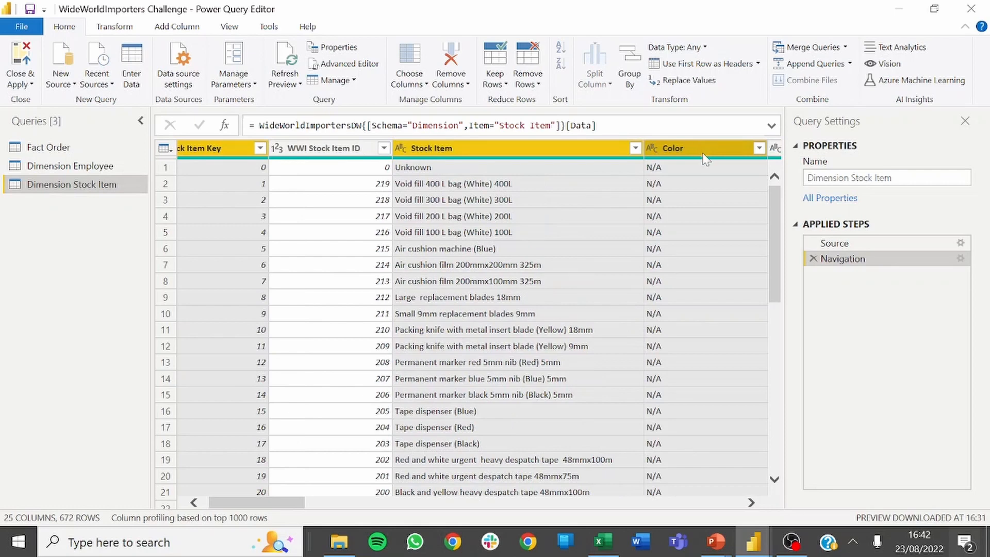
right_click(699, 153)
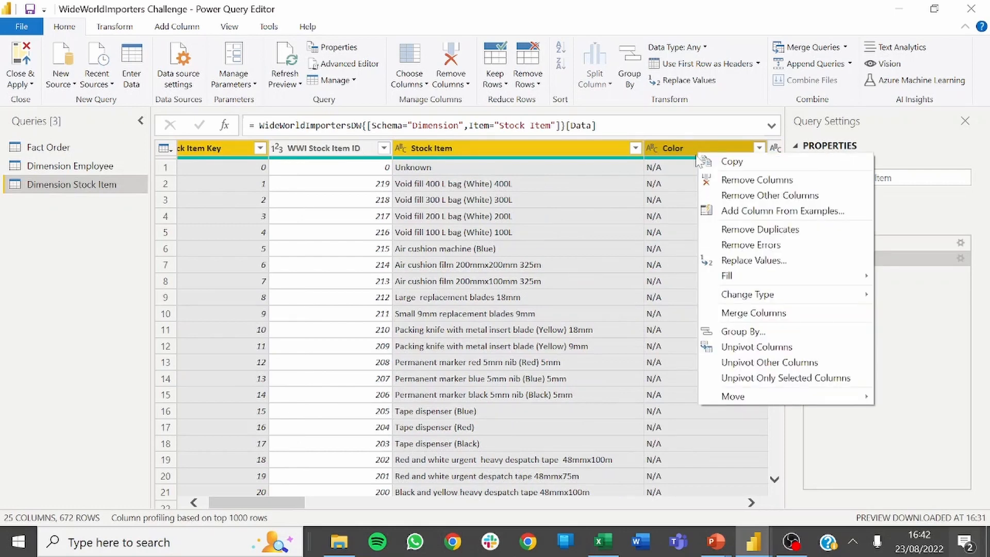
click(728, 195)
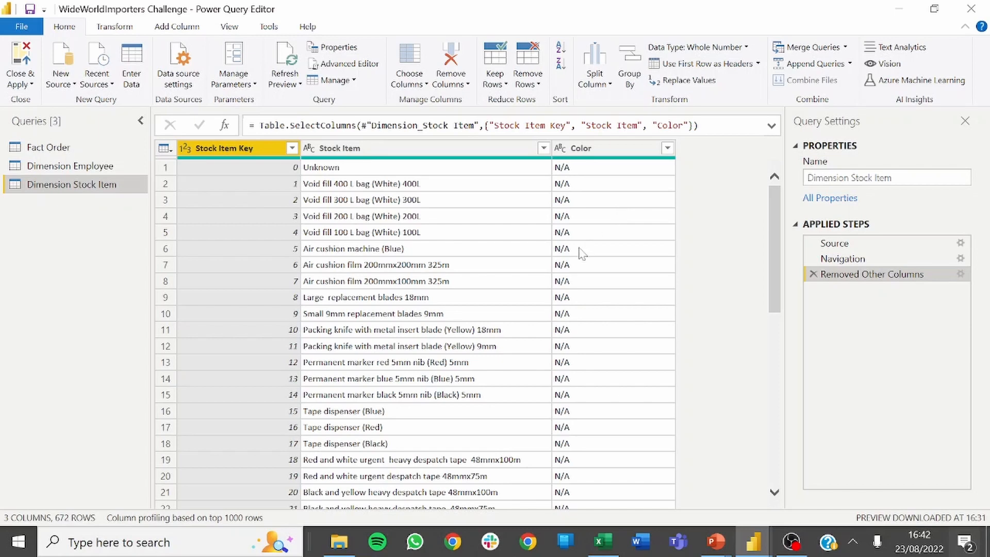
- Read the Day 6 instructions in the PowerPoint slide show and return to the Power Query Editor
key(alt+Tab)
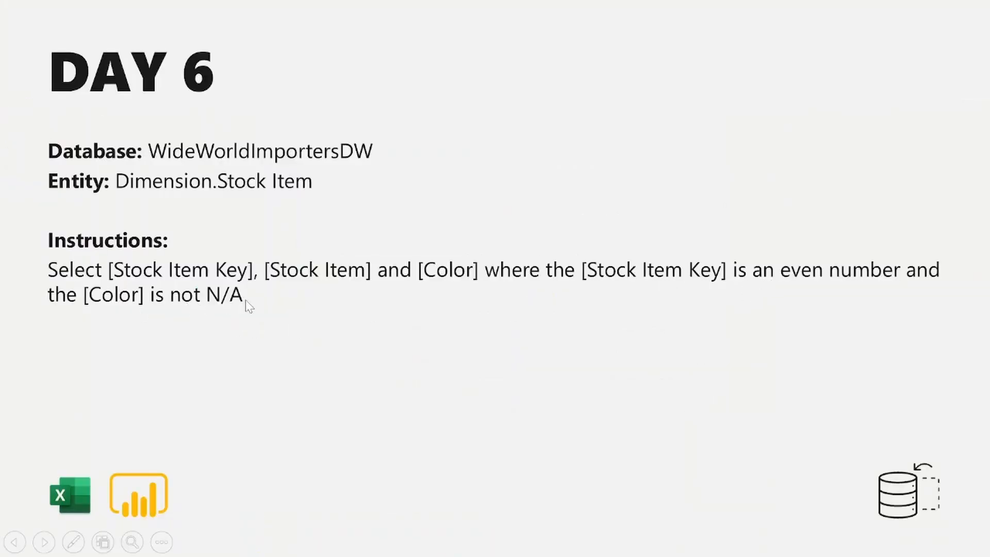
key(alt+Tab)
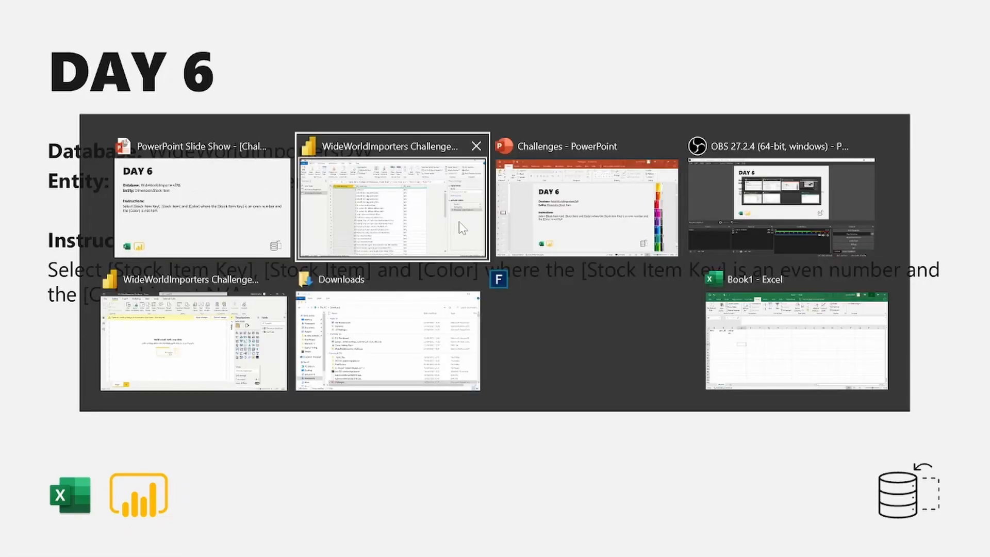
click(473, 219)
- Filter the Color column to exclude the N/A value
click(667, 148)
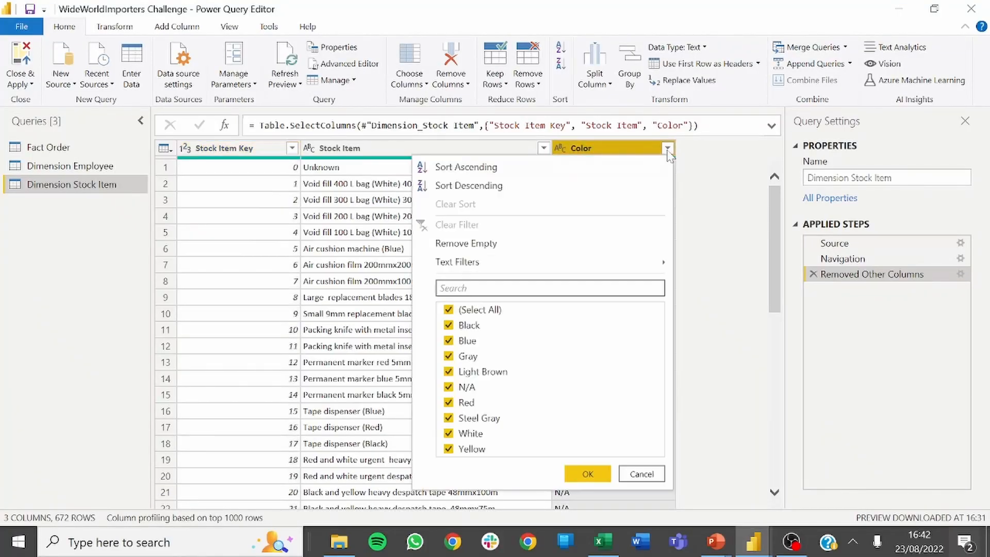
click(464, 391)
click(589, 473)
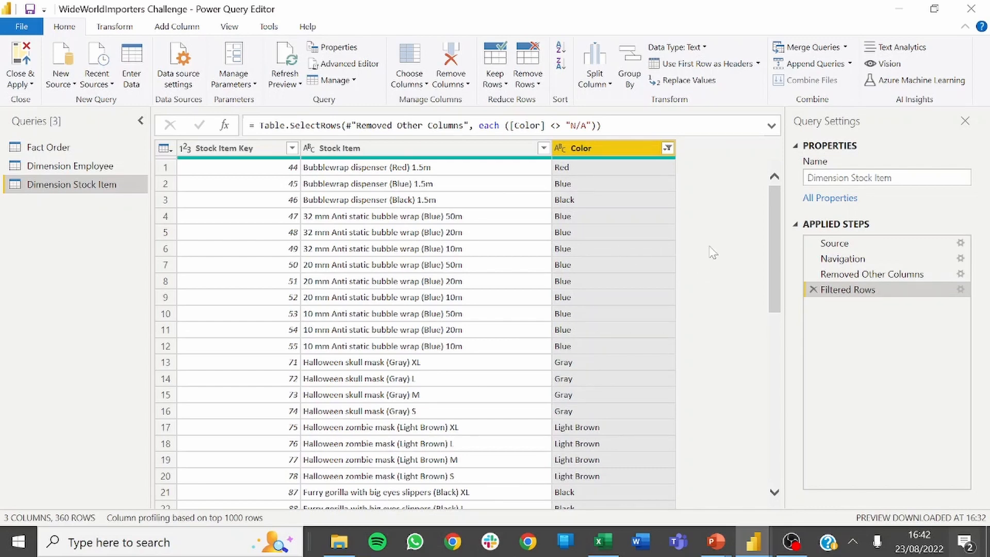
- View the native query of the Filtered Rows step, highlight its full SQL text and close it
right_click(870, 291)
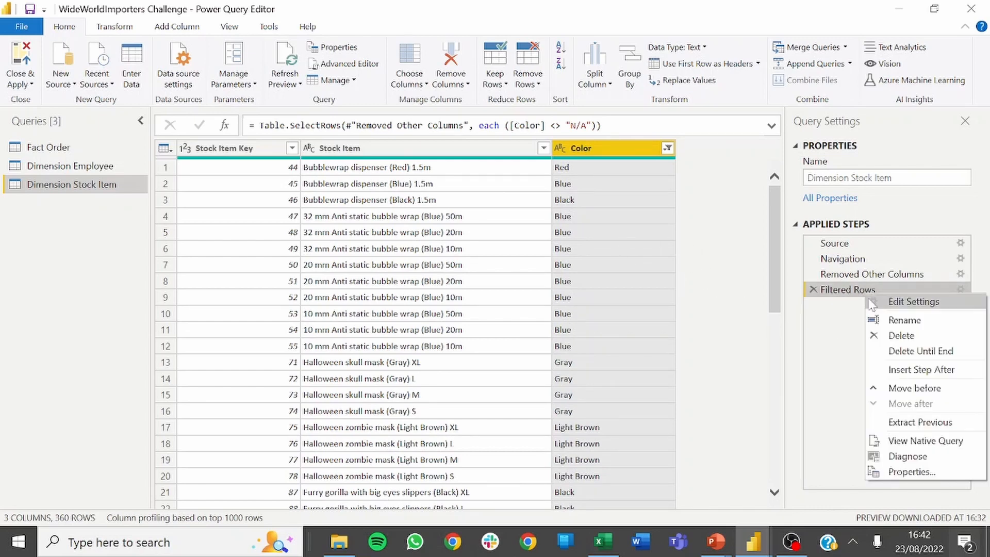
click(904, 443)
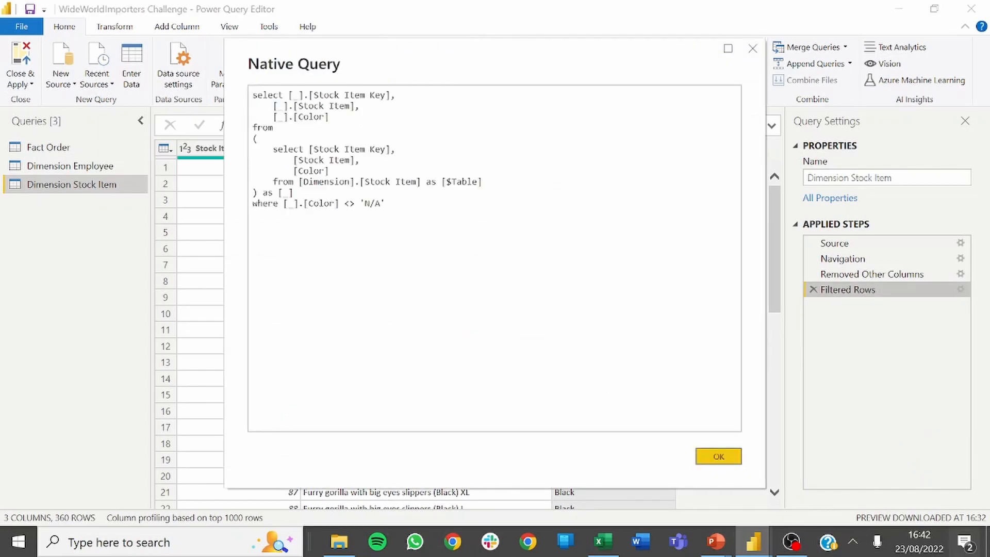
click(386, 204)
drag(294, 193, 249, 80)
click(386, 205)
drag(386, 205, 252, 93)
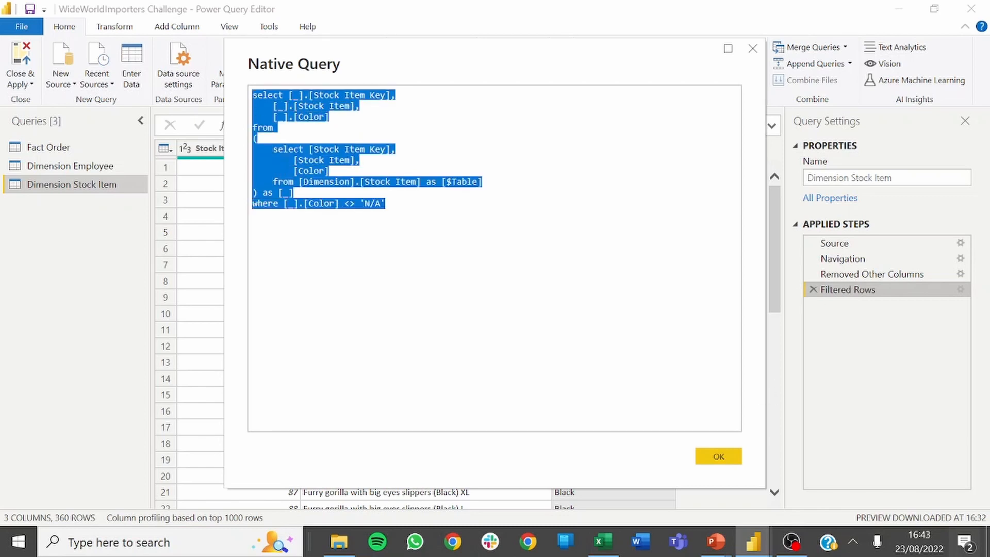
click(718, 456)
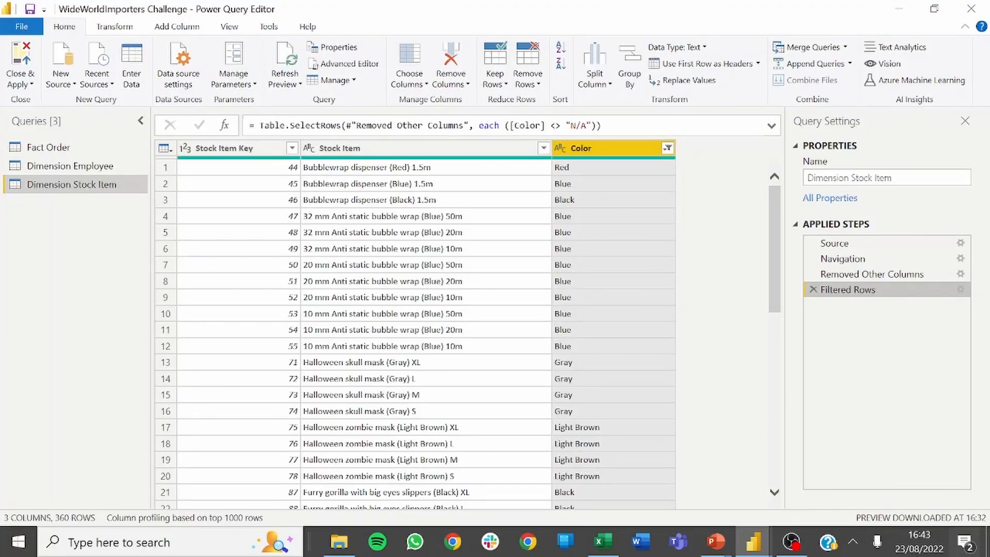
- Add a Modulo column that computes the remainder of Stock Item Key divided by 2
scroll(274, 230, down, 6)
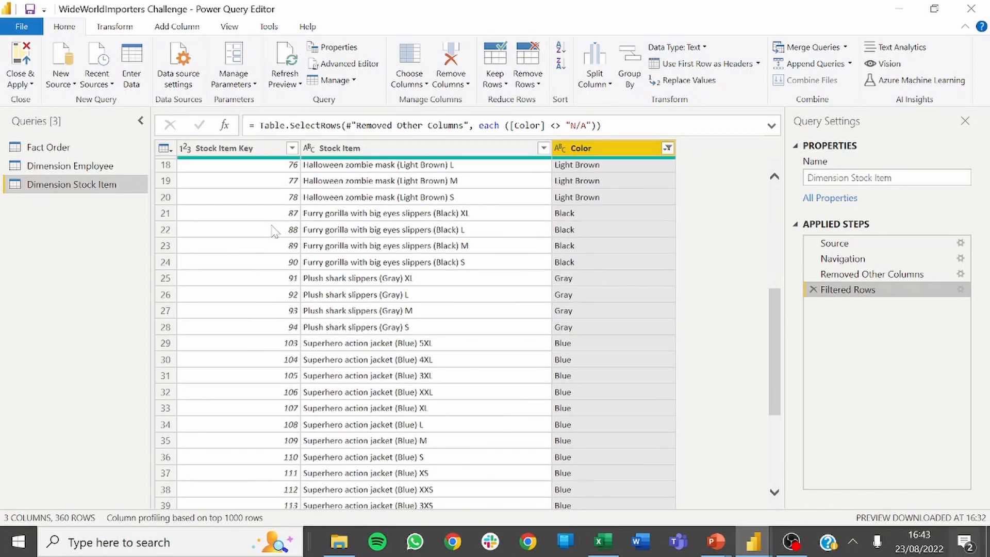
scroll(274, 231, up, 6)
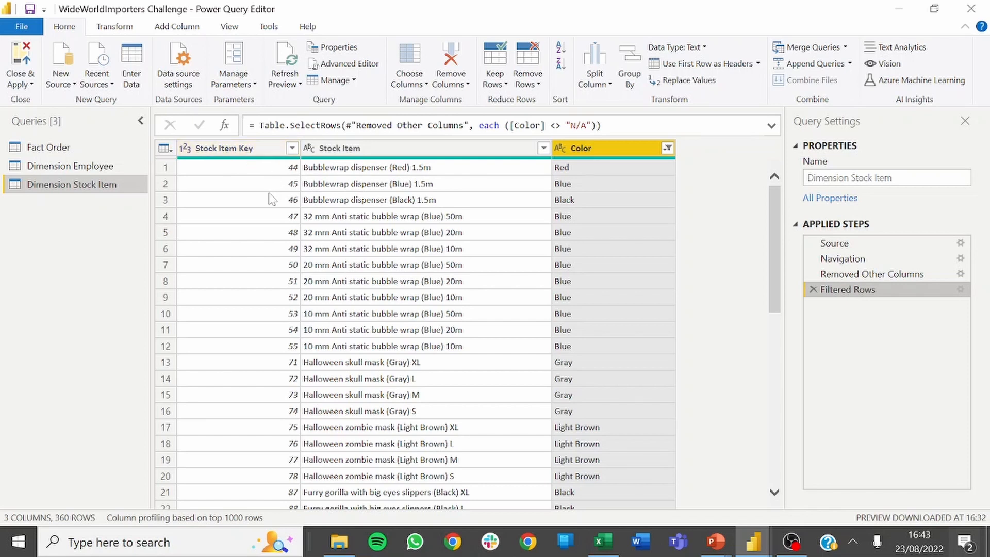
click(253, 151)
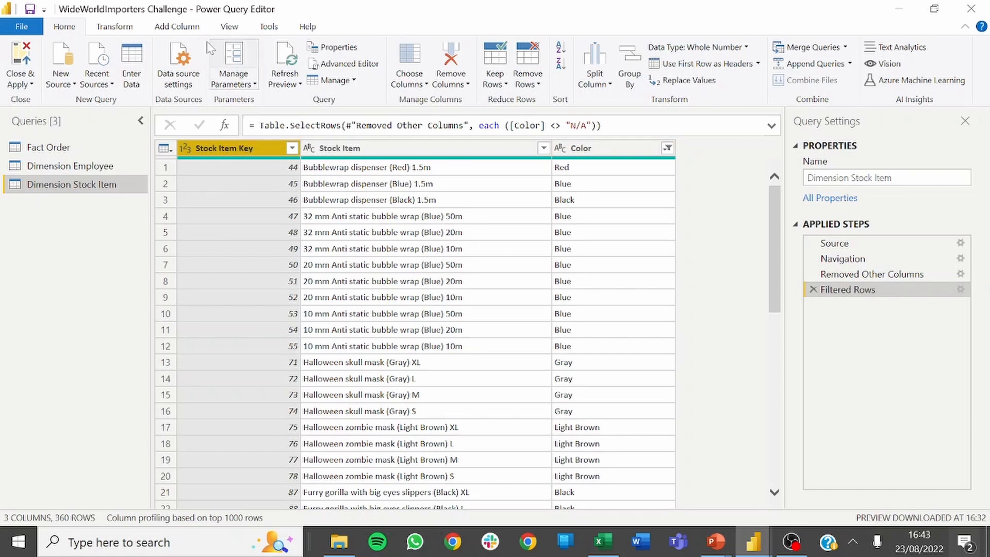
click(177, 28)
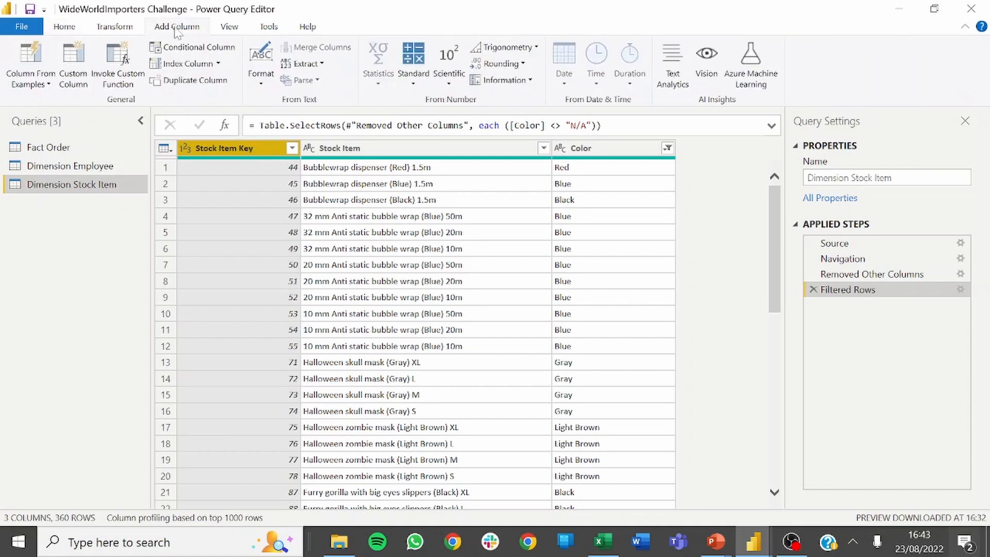
click(413, 72)
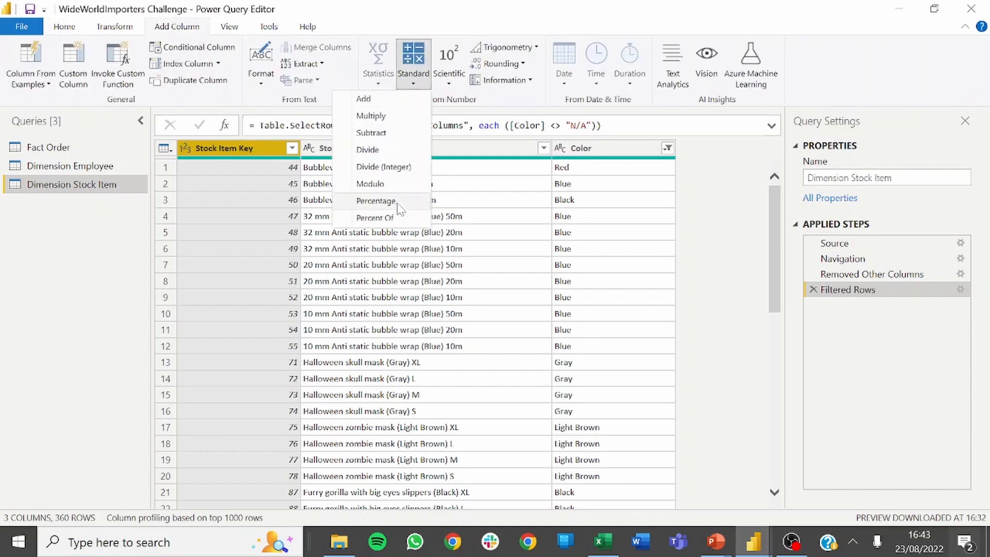
click(377, 188)
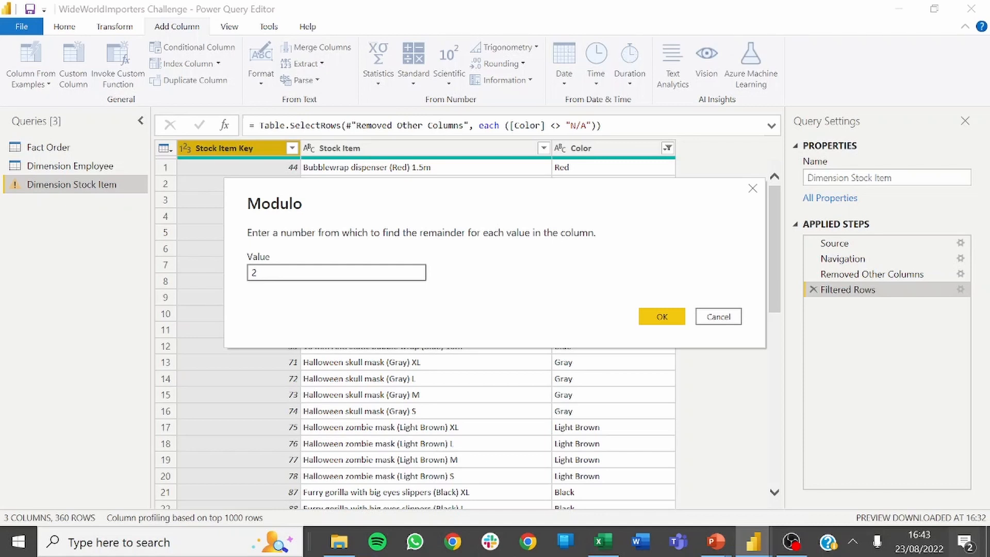
click(662, 318)
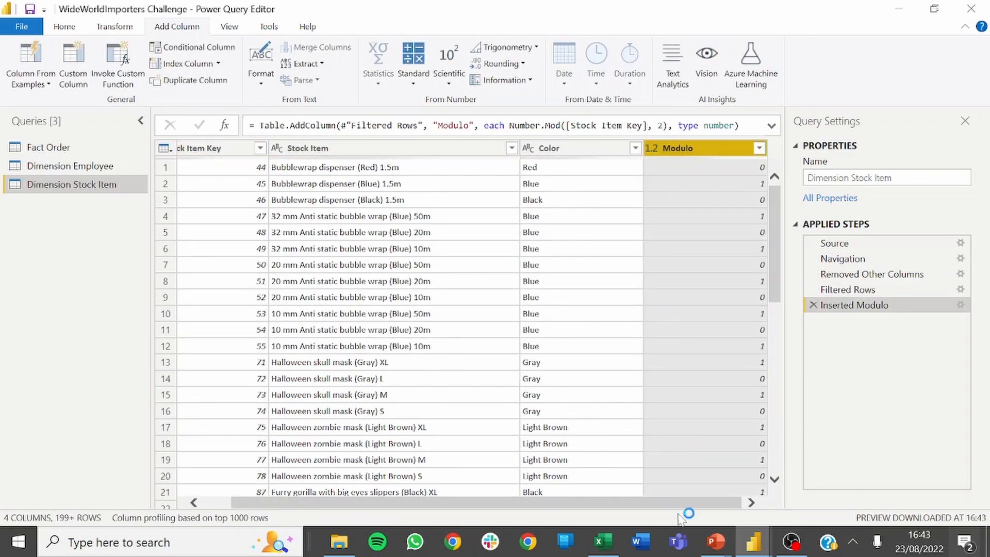
- Filter the Modulo column to keep only rows with the value 0
click(759, 148)
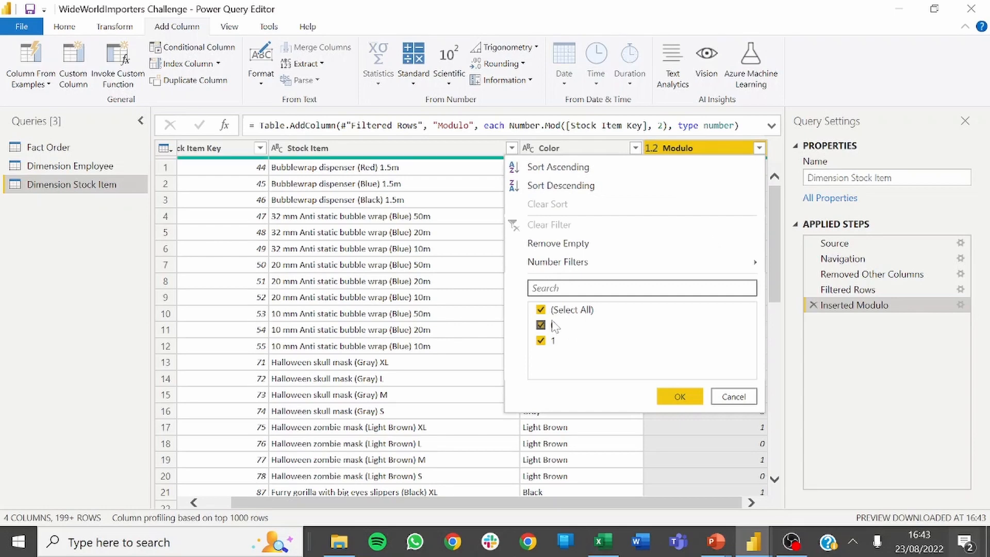
click(552, 324)
click(553, 342)
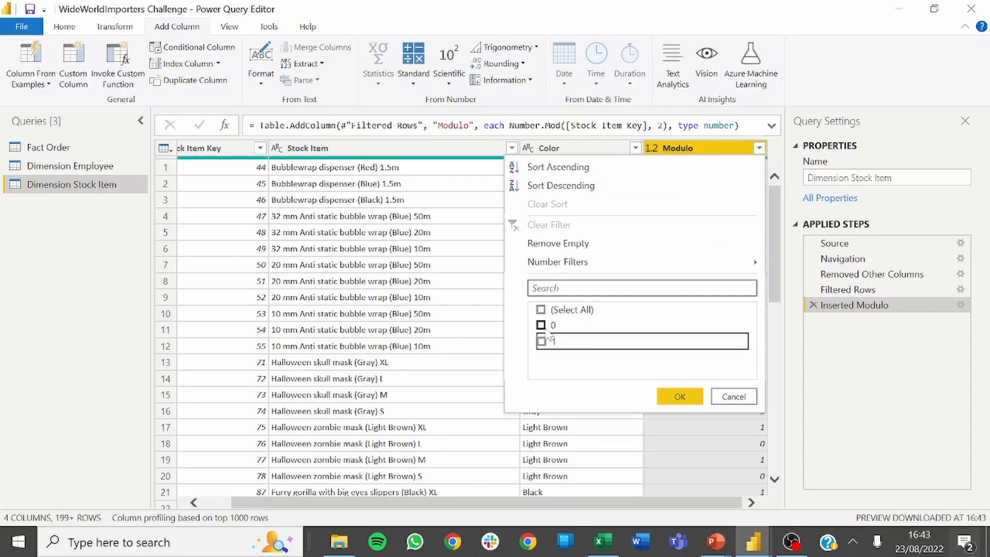
click(552, 326)
click(678, 397)
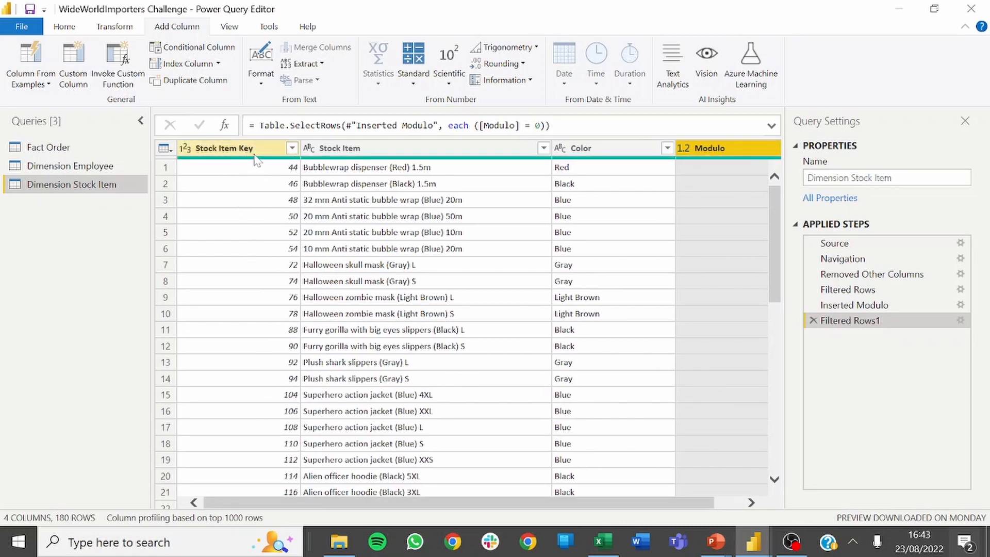
- Remove the Modulo helper column from the table
drag(410, 508, 438, 508)
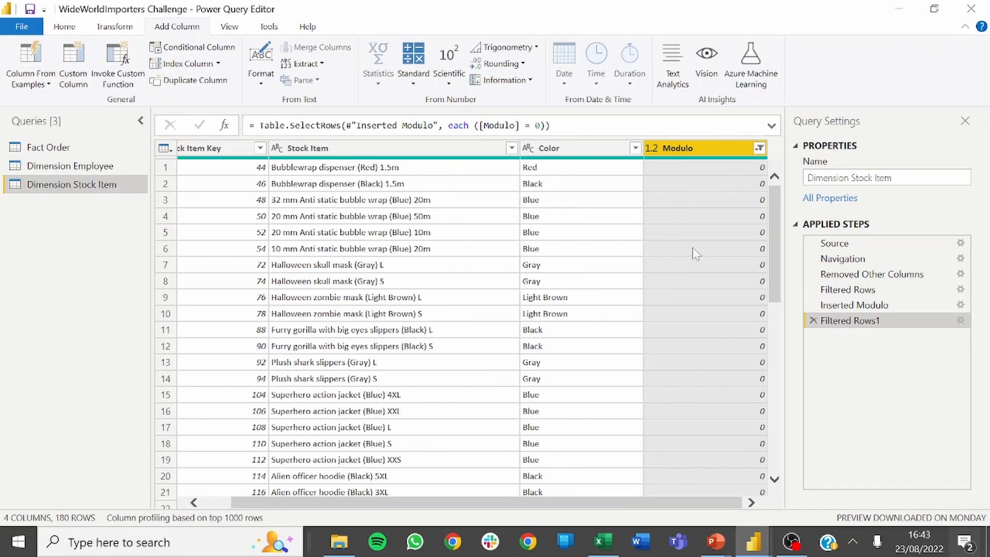
right_click(685, 148)
click(706, 172)
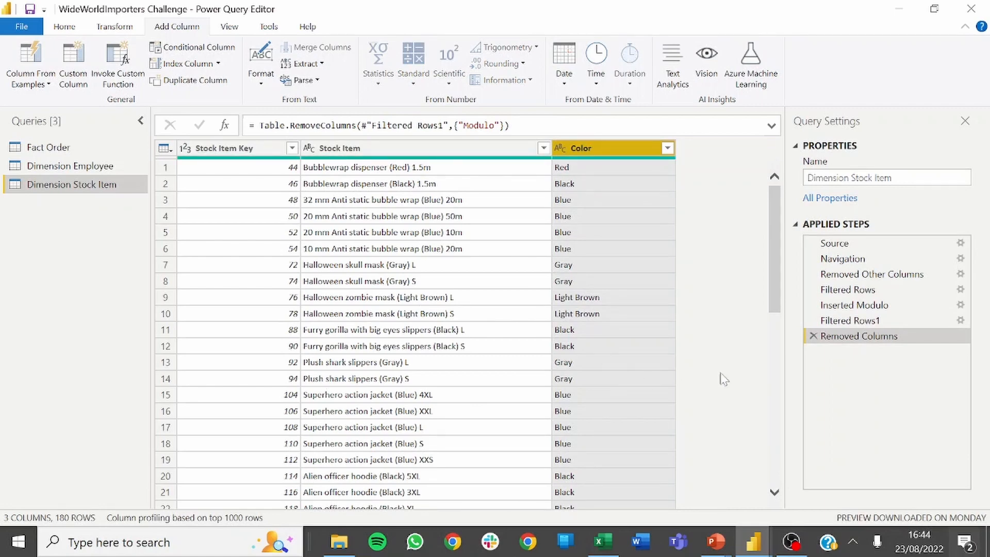
- View the native query generated for the Removed Columns step and close it
right_click(849, 336)
click(882, 484)
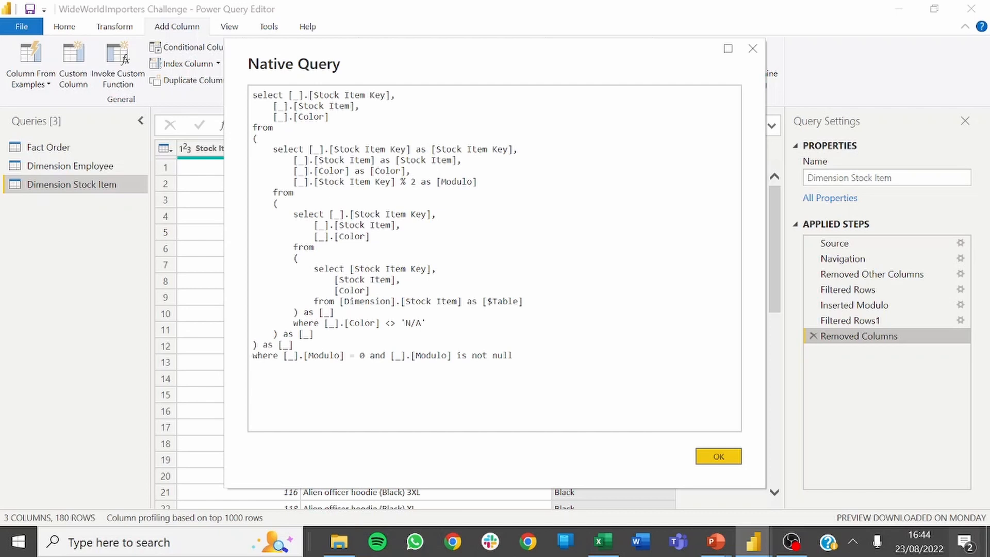
click(731, 458)
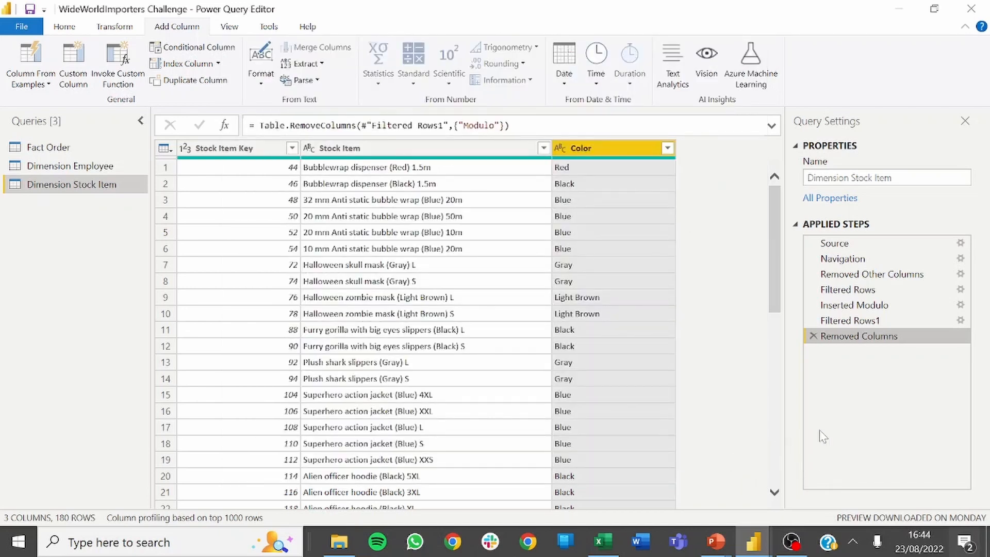
- Review the two row filter steps and move the Inserted Modulo step ahead of the Color filter step
click(852, 320)
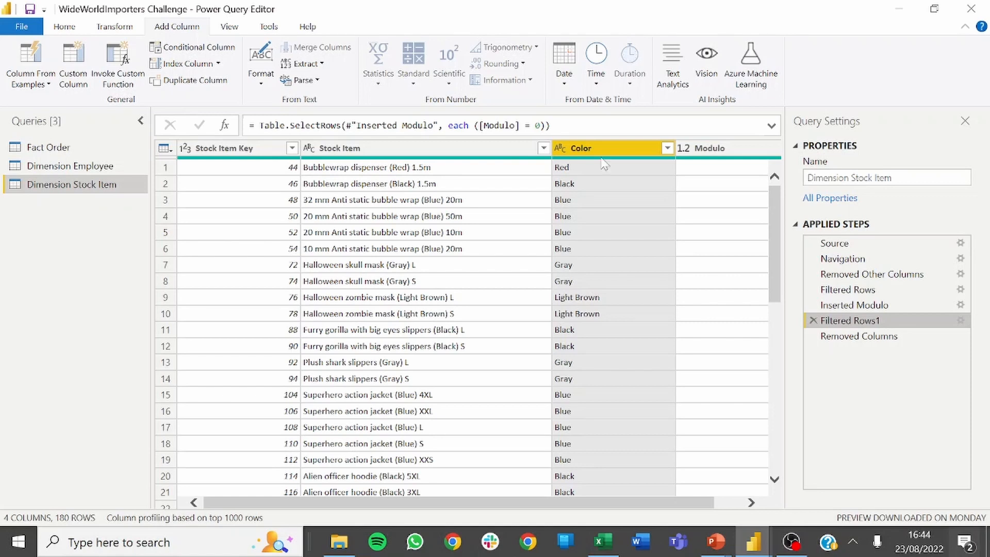
click(848, 291)
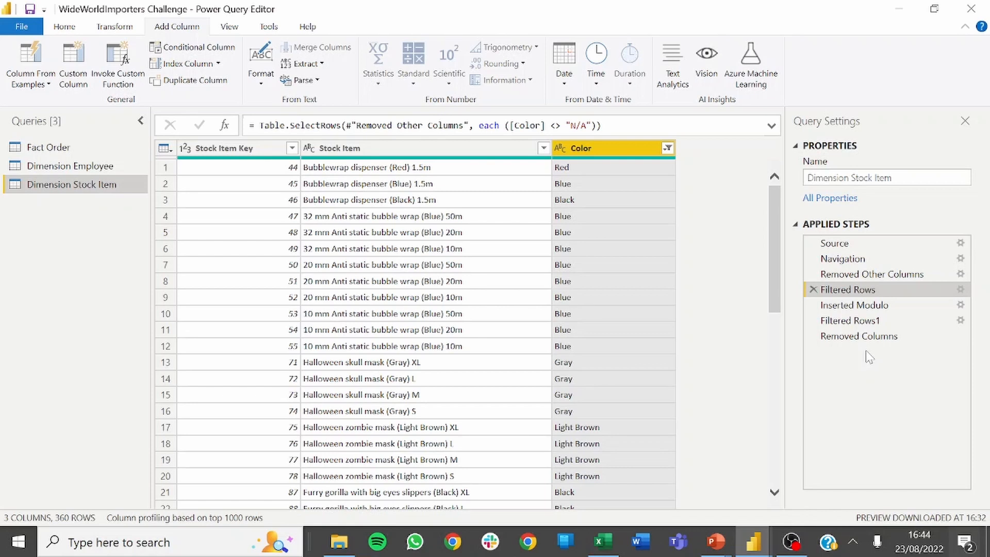
click(857, 304)
drag(860, 301, 862, 286)
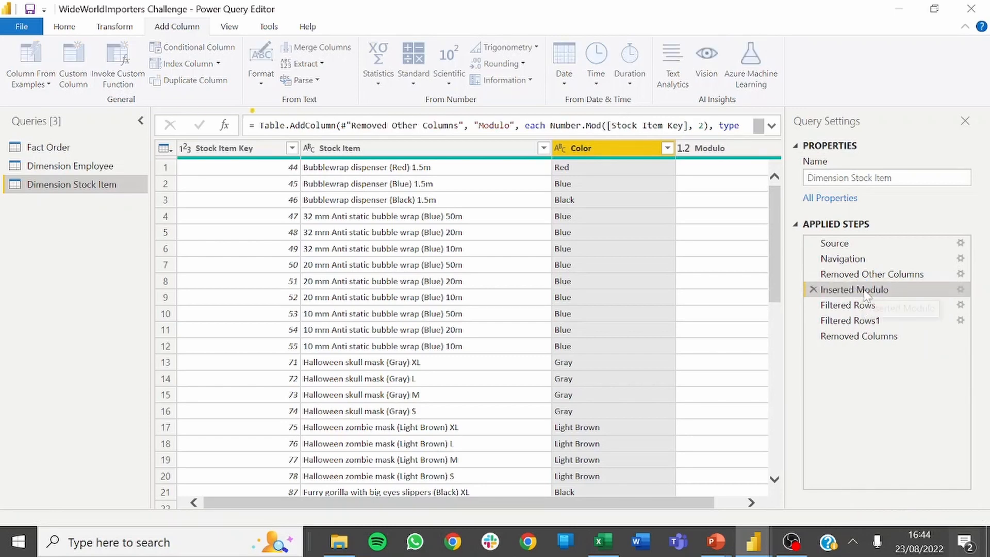
- Delete the Removed Columns and Filtered Rows1 steps, and show the Filtered Rows step's result including the Modulo column
click(812, 335)
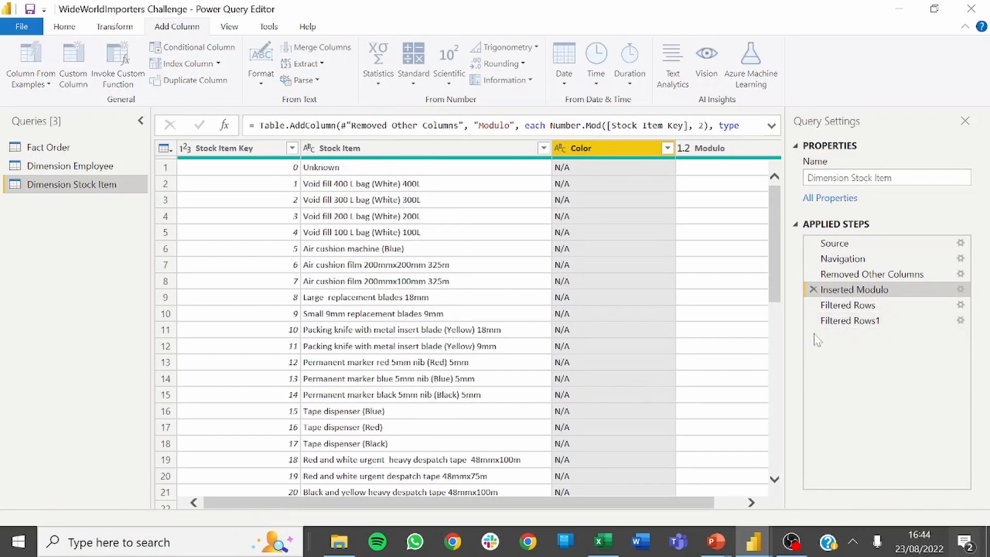
click(812, 320)
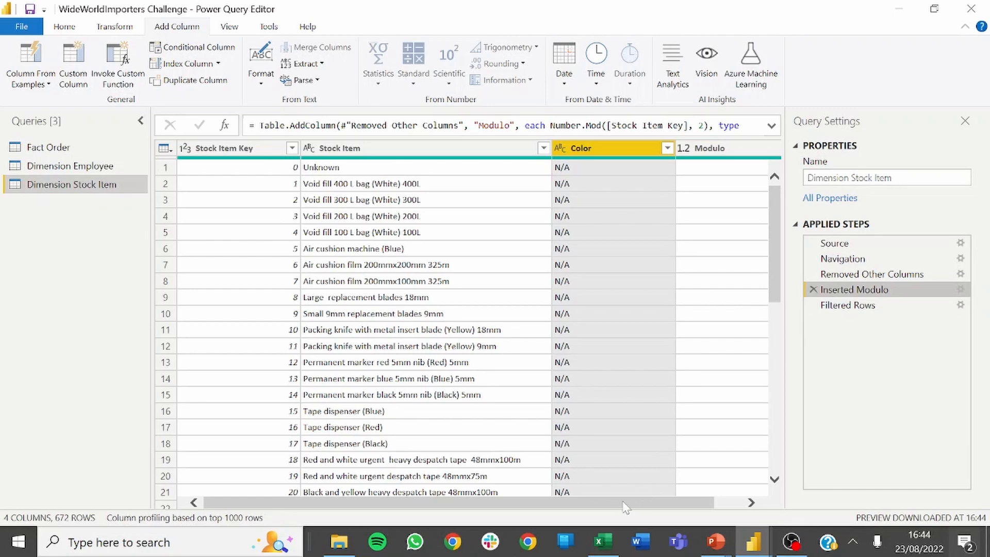
click(853, 306)
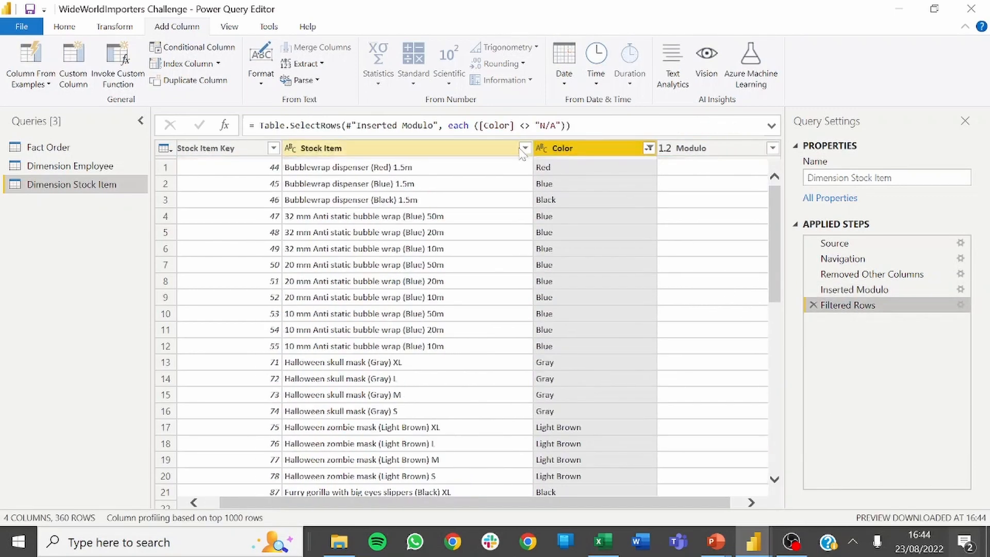
drag(497, 508, 567, 508)
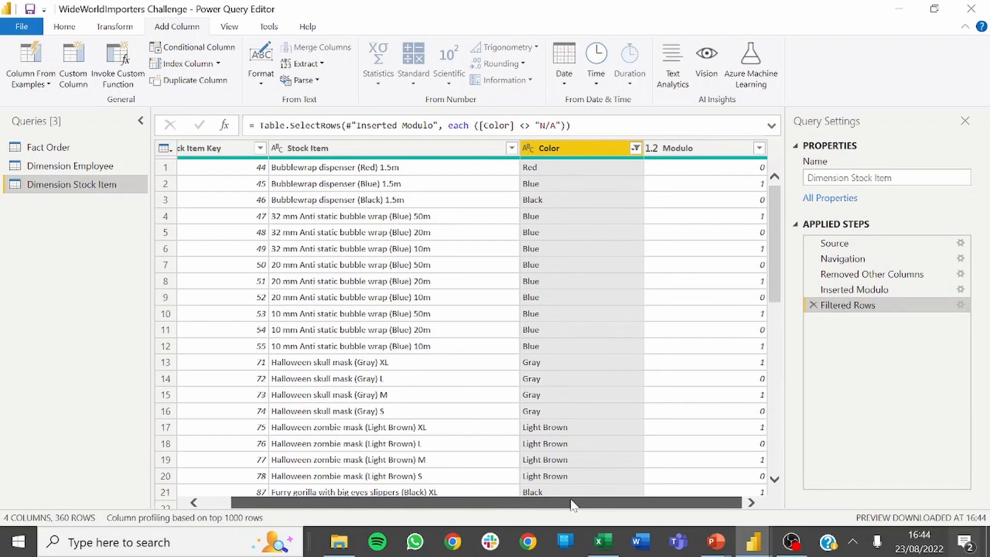
- Filter the Modulo column to keep only rows with the value 0
click(760, 148)
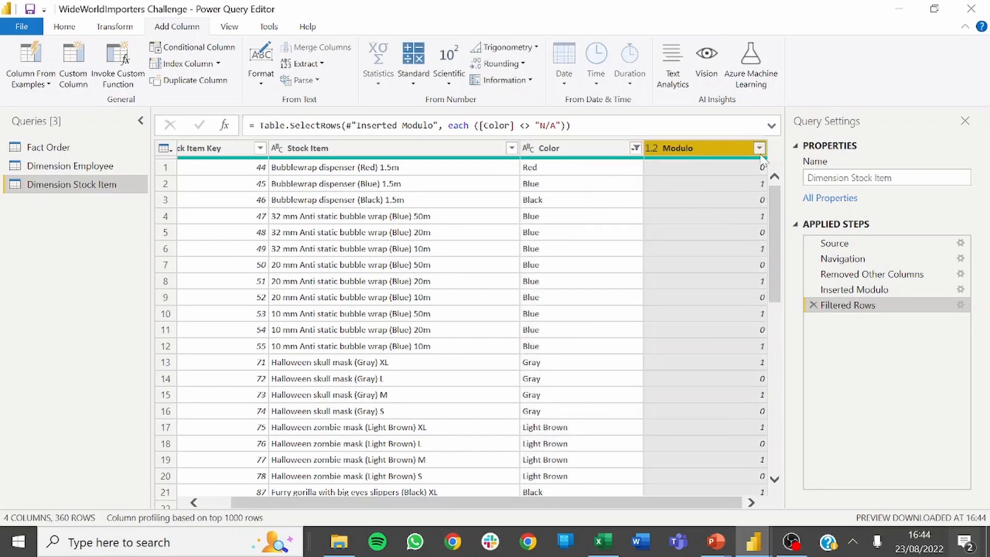
click(553, 326)
click(552, 327)
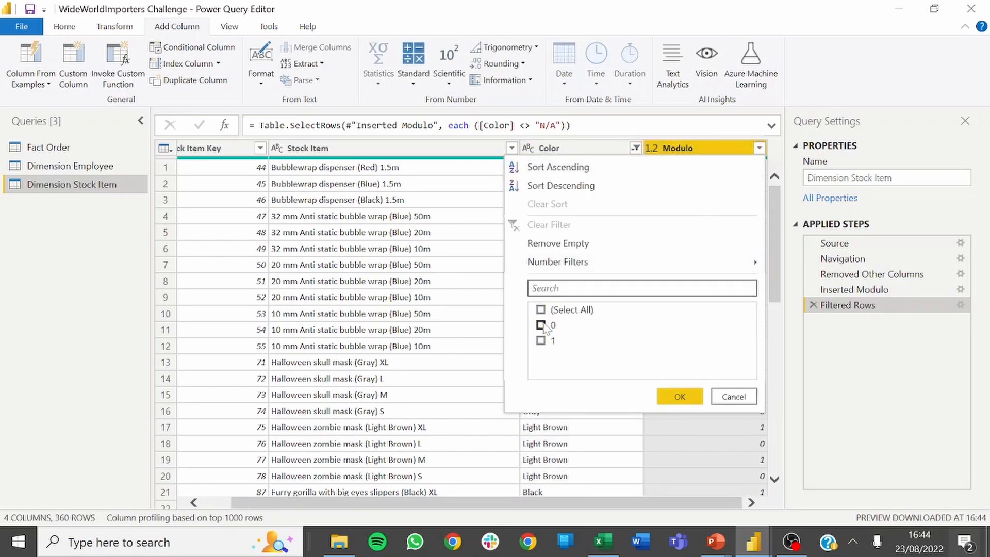
click(551, 341)
click(677, 403)
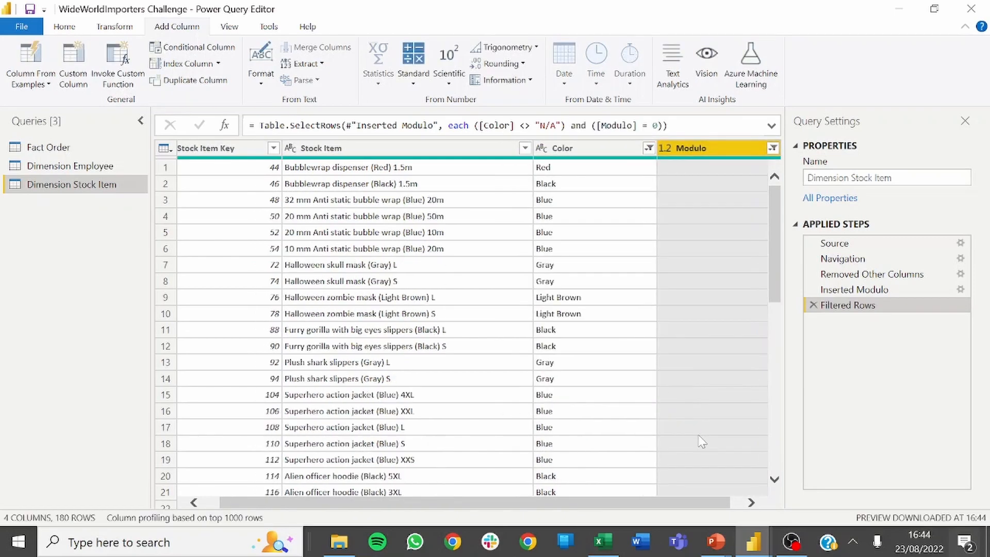
- View the native query generated for the Filtered Rows step with both filters and close it
right_click(858, 308)
click(907, 459)
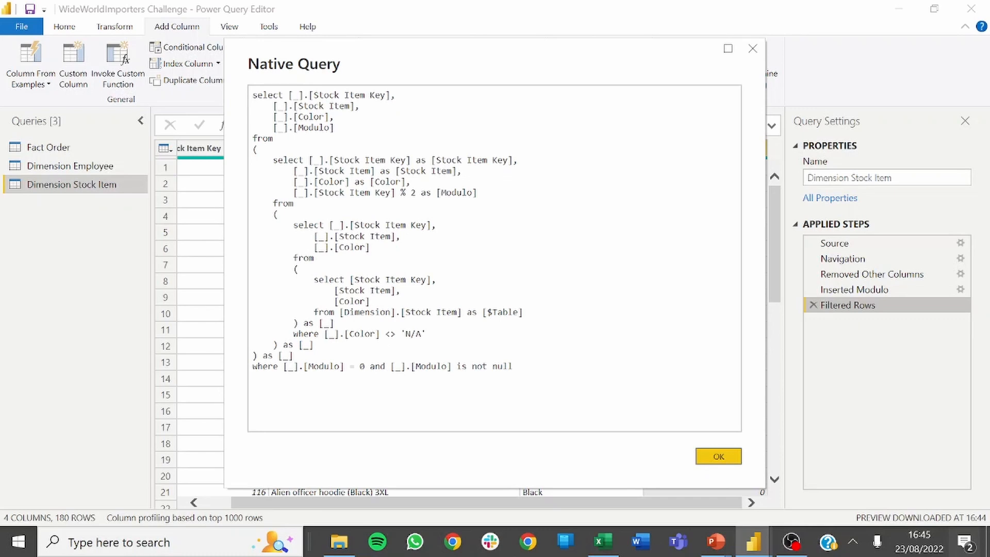
click(718, 457)
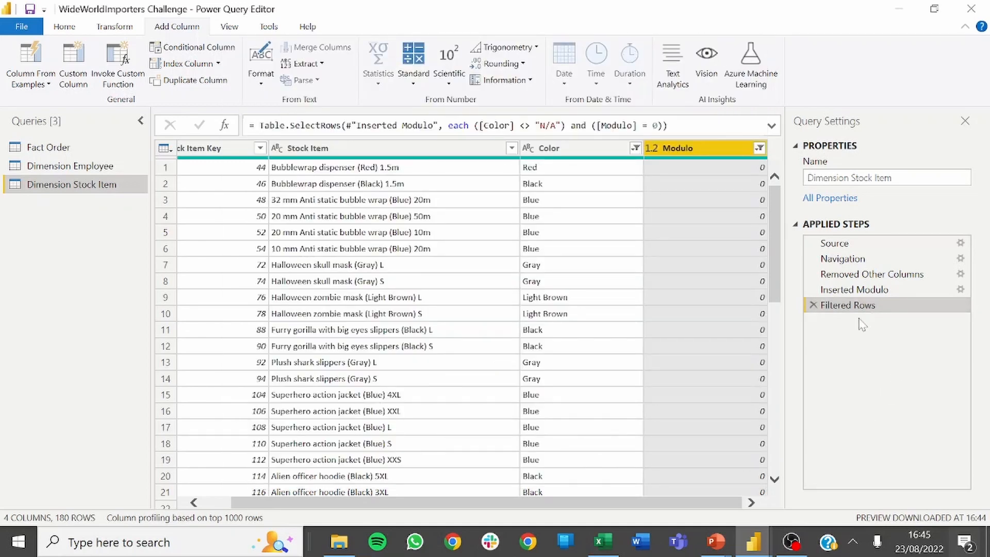
- Show the full Inserted Modulo formula and copy its Number.Mod([Stock Item Key], 2) expression
click(862, 293)
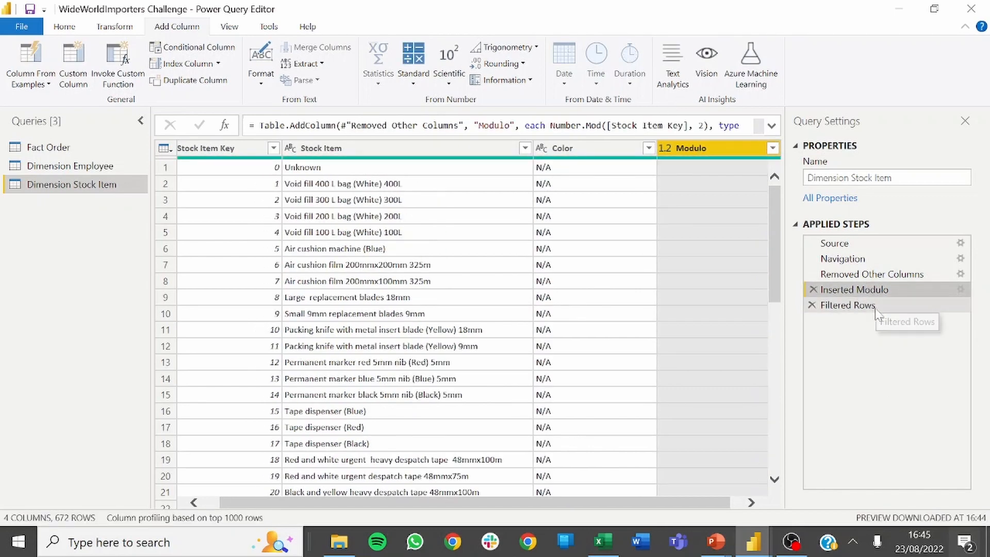
drag(710, 125, 549, 125)
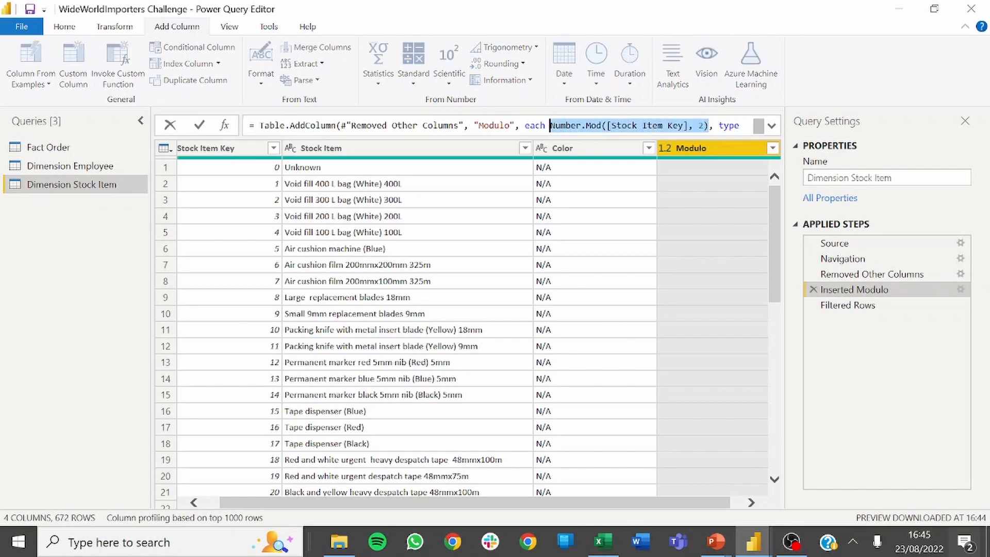
click(772, 125)
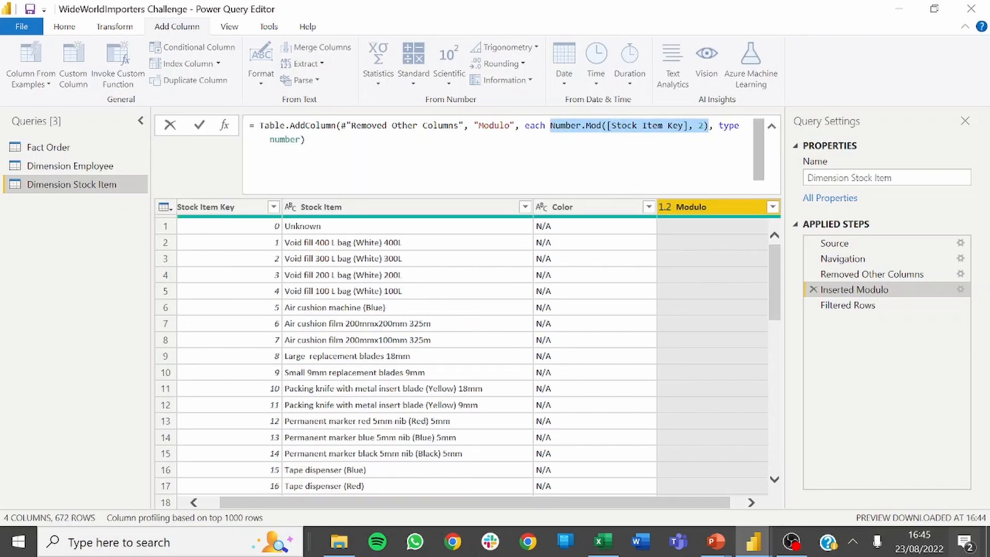
drag(666, 506, 761, 501)
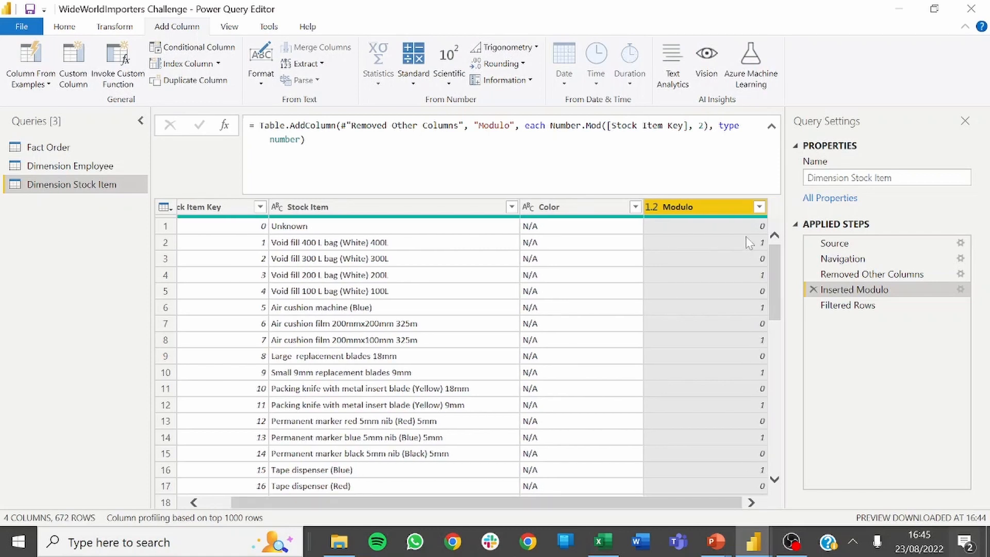
drag(708, 126, 550, 126)
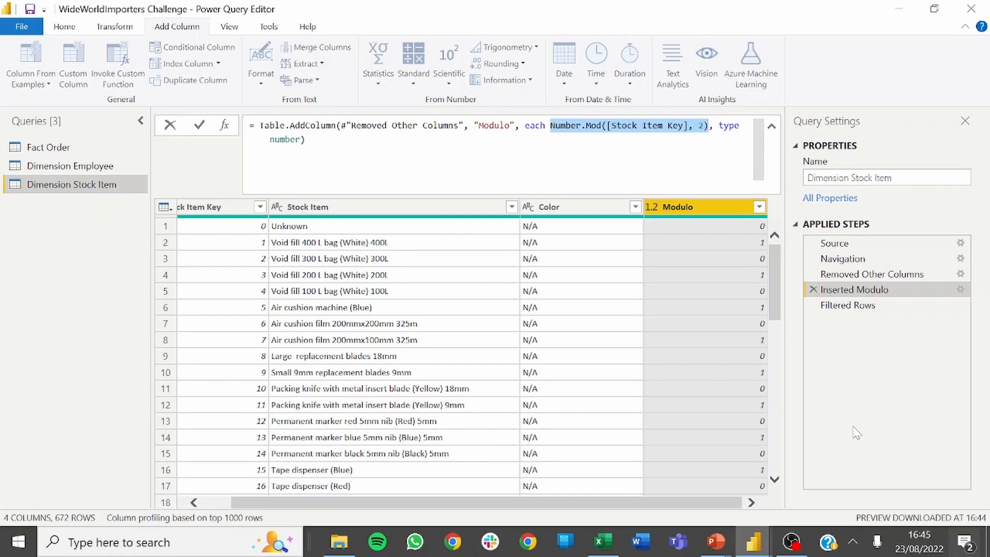
- In the Filtered Rows formula, replace [Modulo] with Number.Mod([Stock Item Key], 2) and apply the edit
click(858, 305)
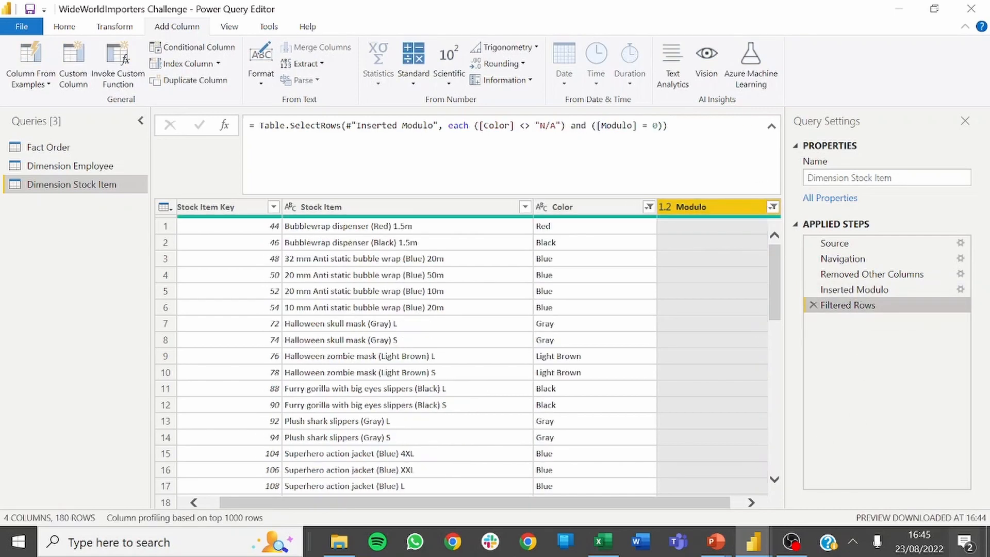
click(635, 126)
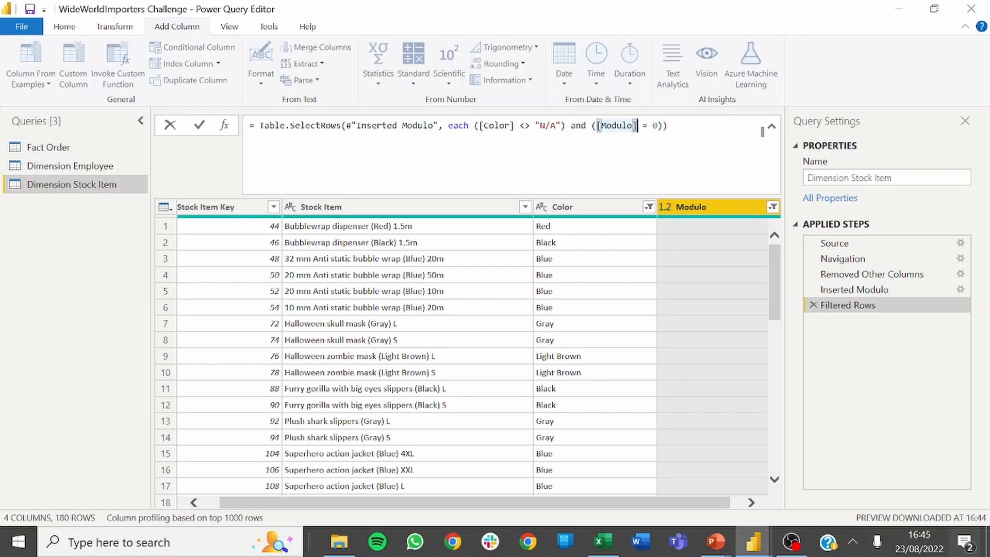
drag(638, 125, 591, 126)
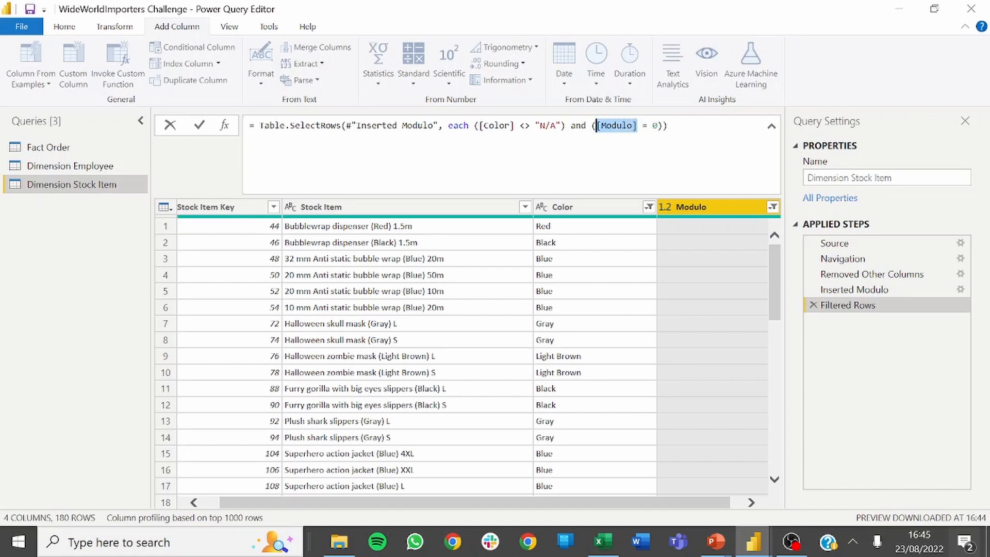
text((Number.Mod([Stock Item Key], 2))
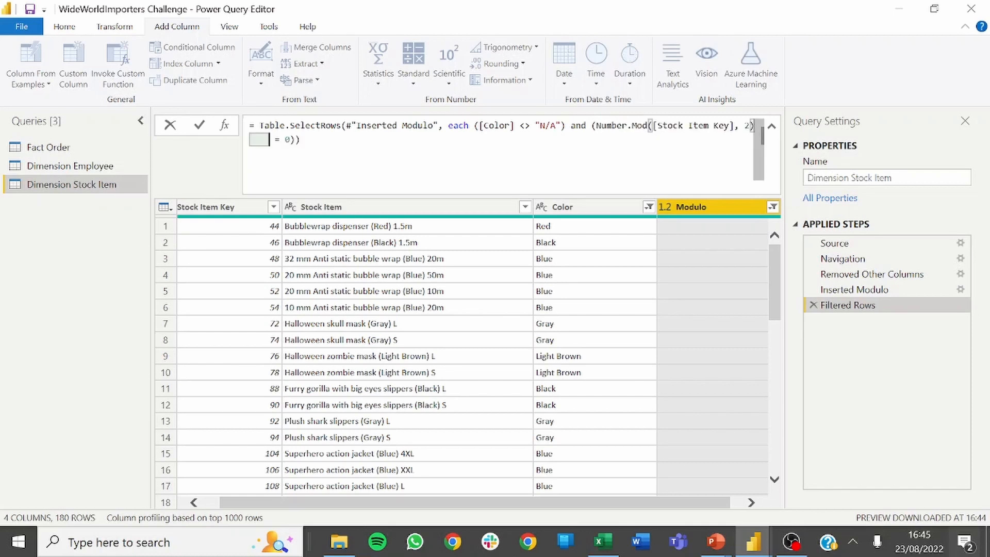
click(300, 140)
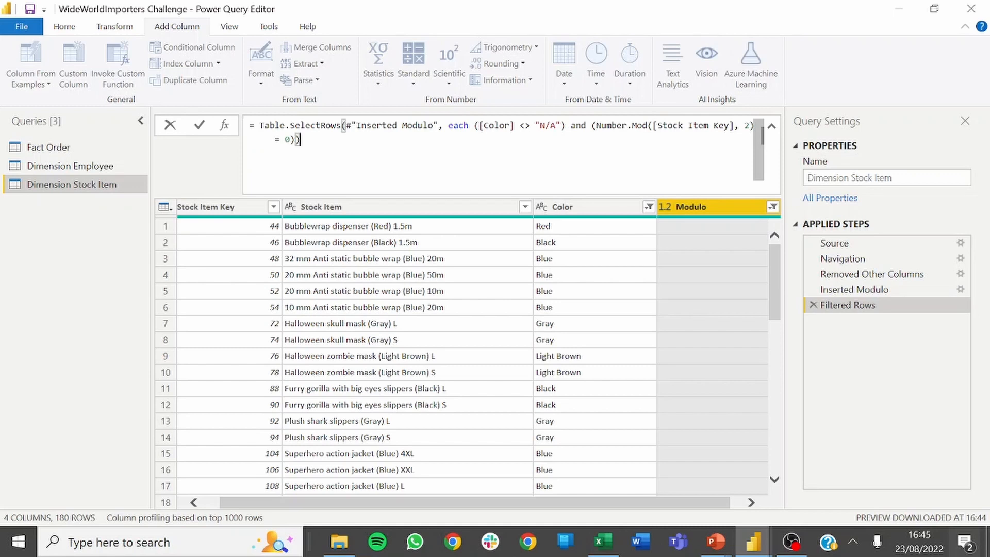
click(834, 453)
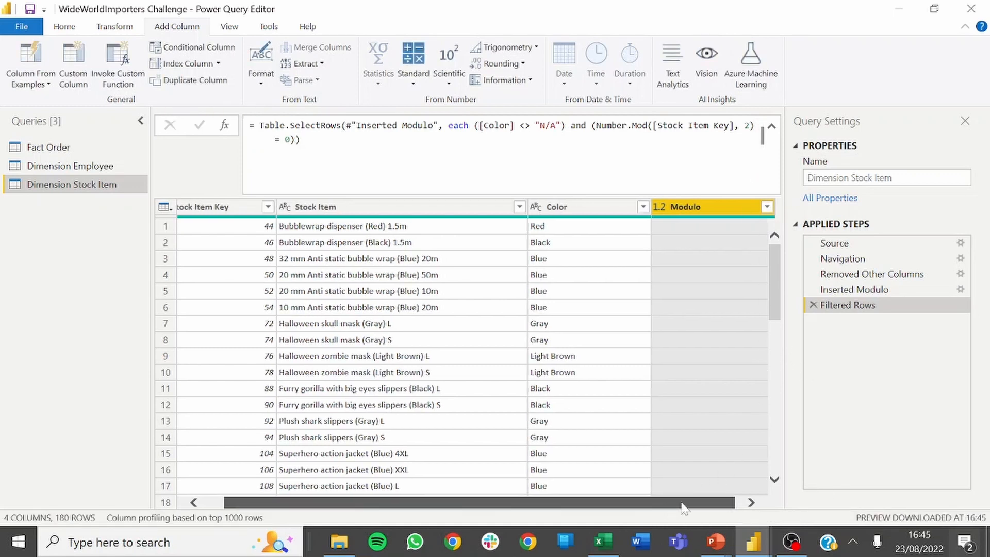
- Delete the Inserted Modulo step from the applied steps and confirm the deletion
drag(670, 503, 759, 483)
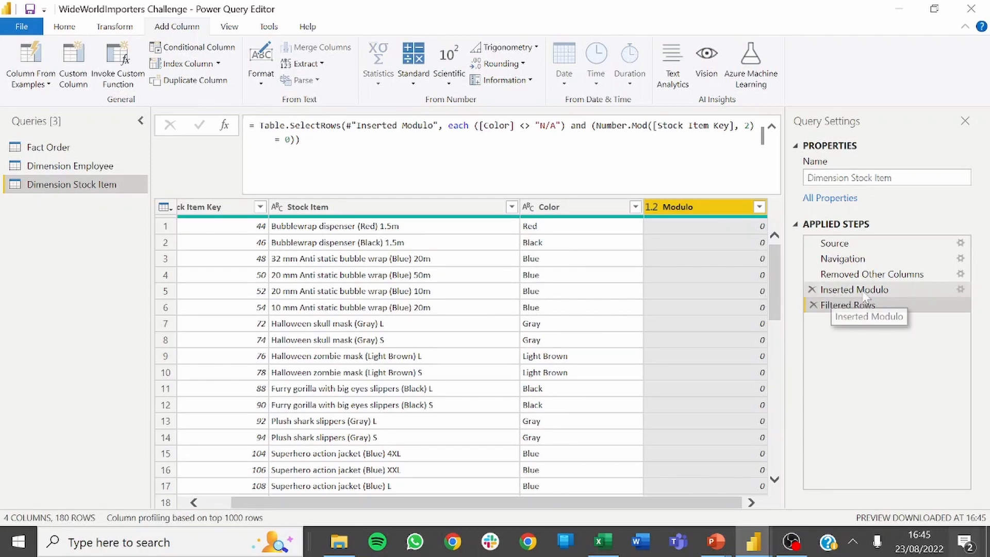
click(823, 290)
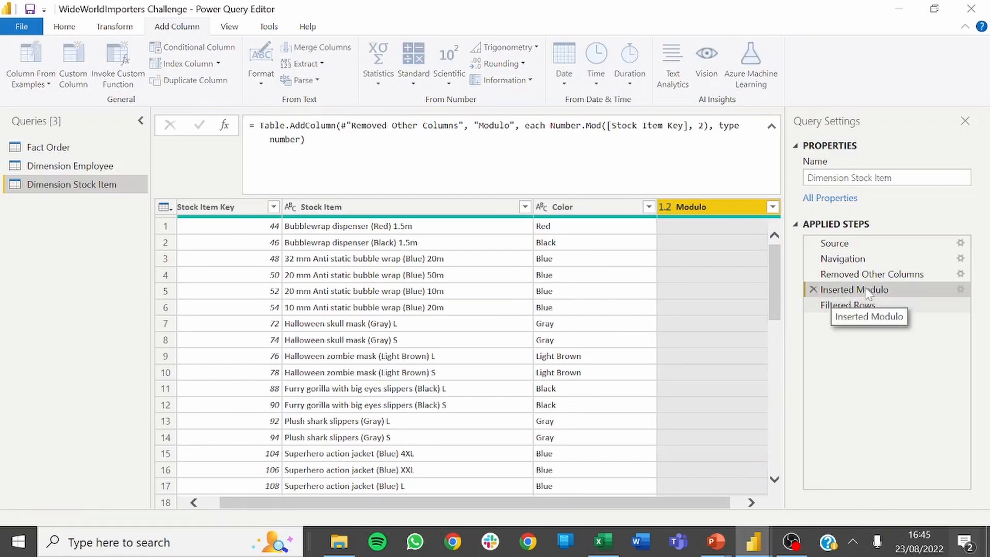
click(813, 289)
click(578, 306)
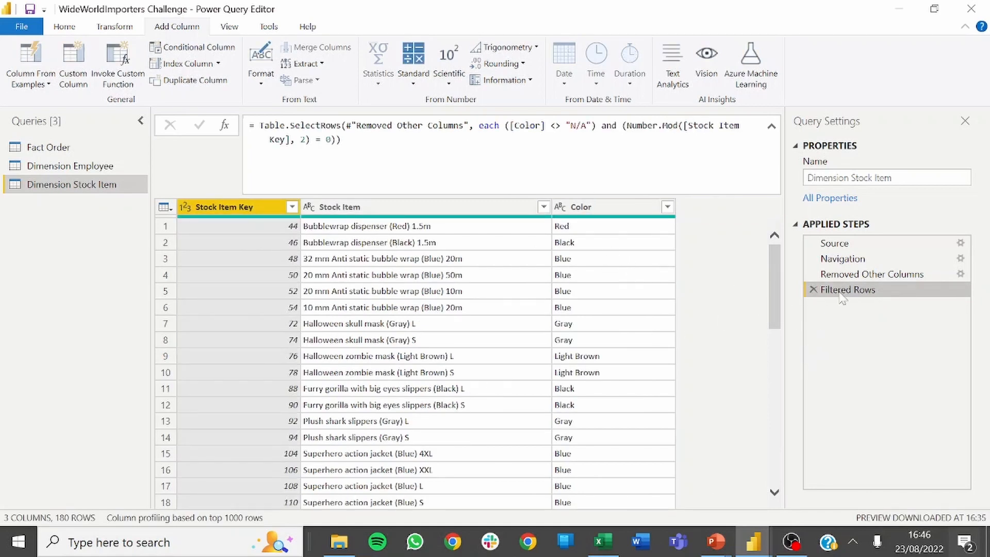
- View the native query of the Filtered Rows step without the Modulo helper column and close it
right_click(858, 290)
click(894, 441)
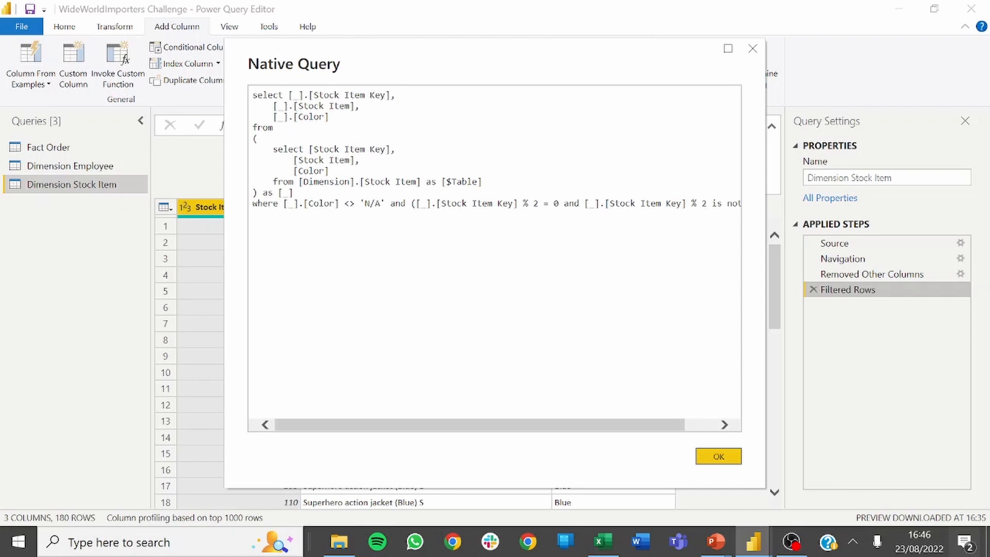
click(721, 464)
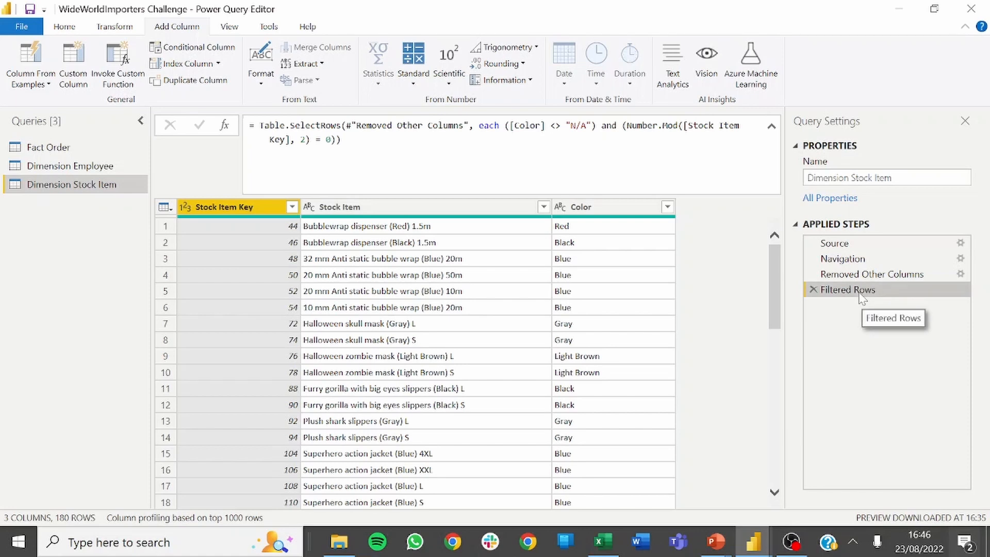
- Move the Filtered Rows step ahead of Removed Other Columns and review the results of both steps
drag(862, 298, 866, 276)
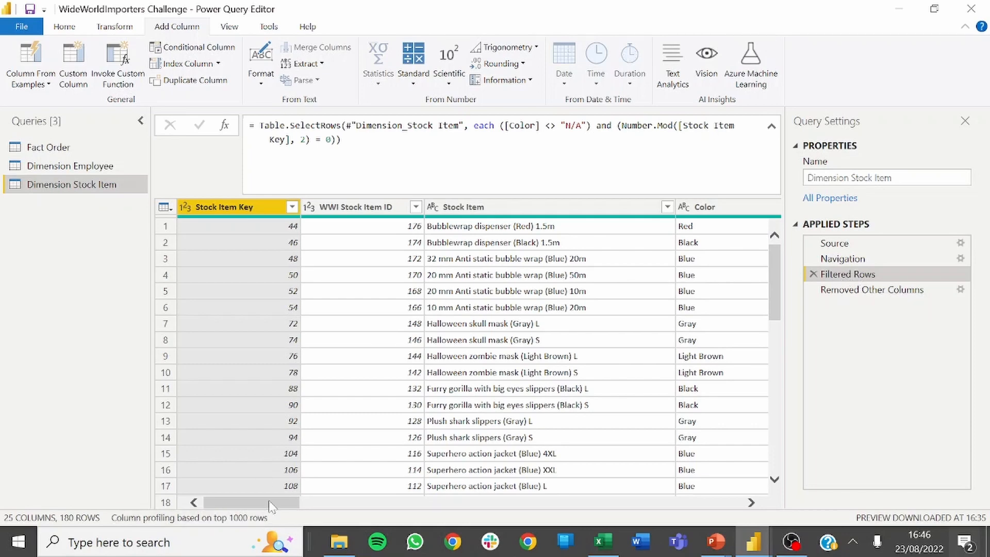
drag(248, 510, 184, 444)
click(876, 291)
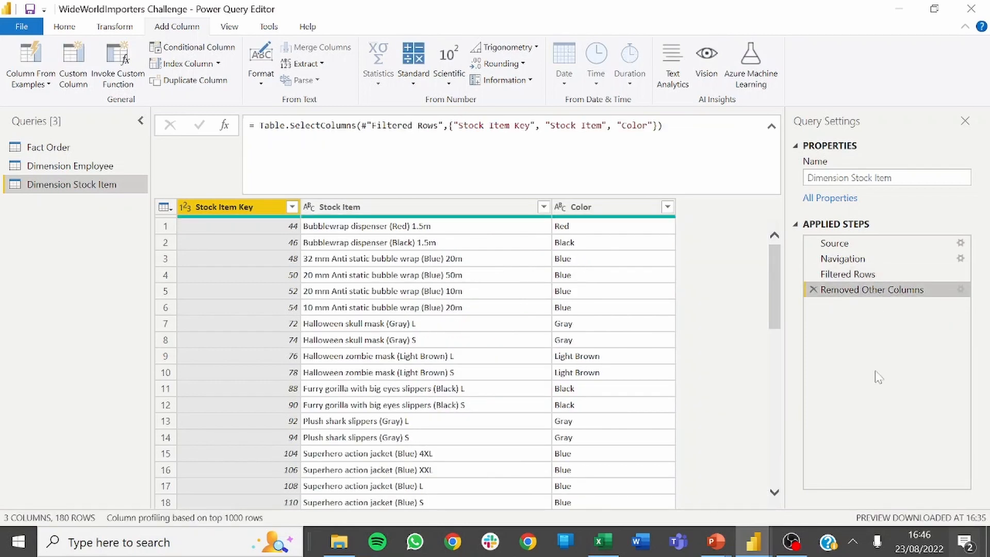
- View the native query of the Removed Other Columns step, read through its full where clause, and close it
right_click(871, 300)
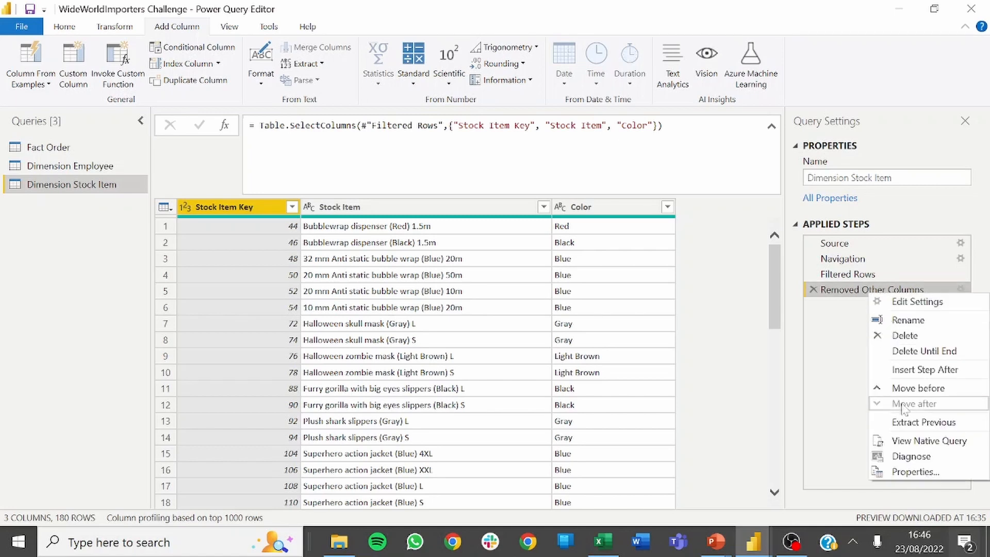
click(907, 440)
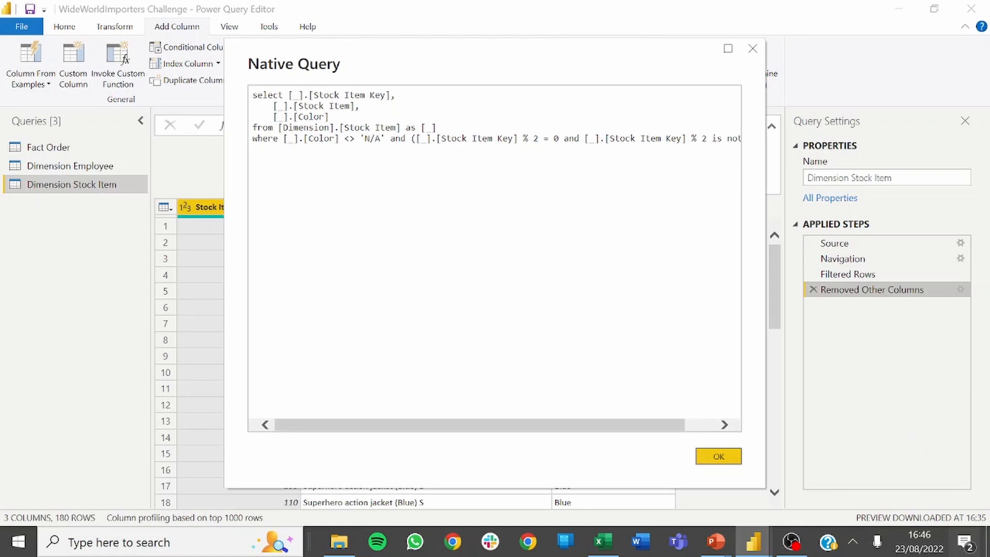
mouse_move(307, 432)
mouse_down()
mouse_move(371, 431)
mouse_move(306, 431)
mouse_up()
mouse_move(449, 424)
mouse_down()
mouse_move(478, 425)
mouse_move(460, 424)
mouse_up()
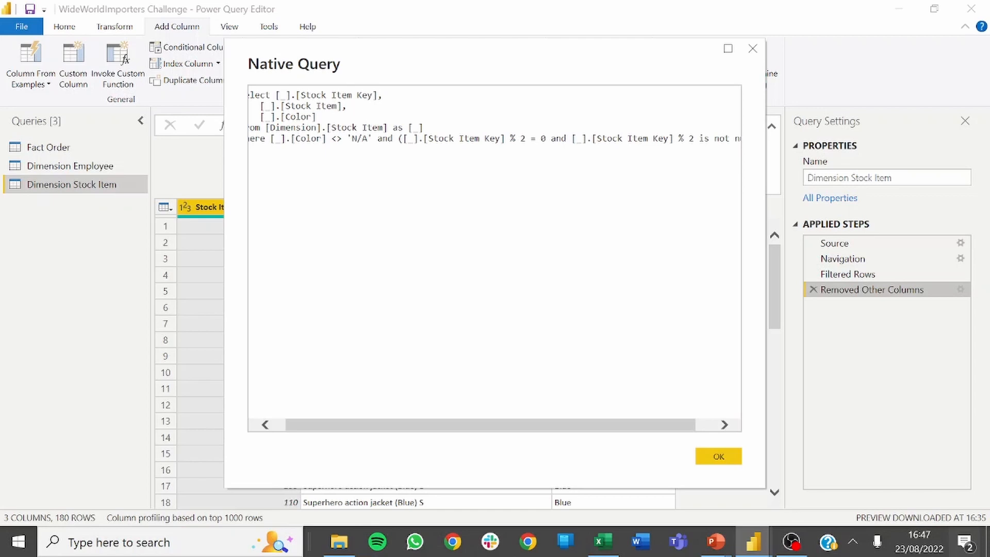
drag(515, 424, 453, 424)
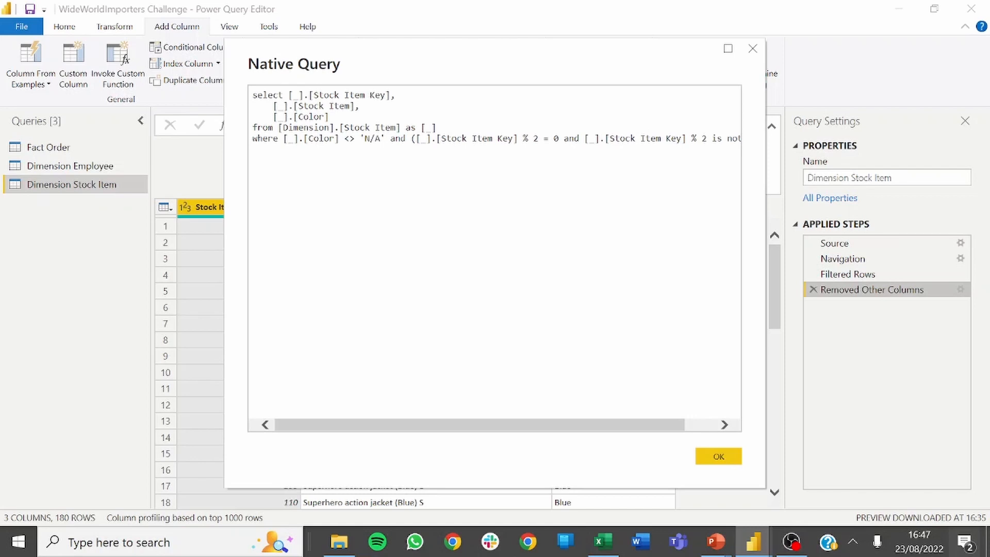
click(716, 456)
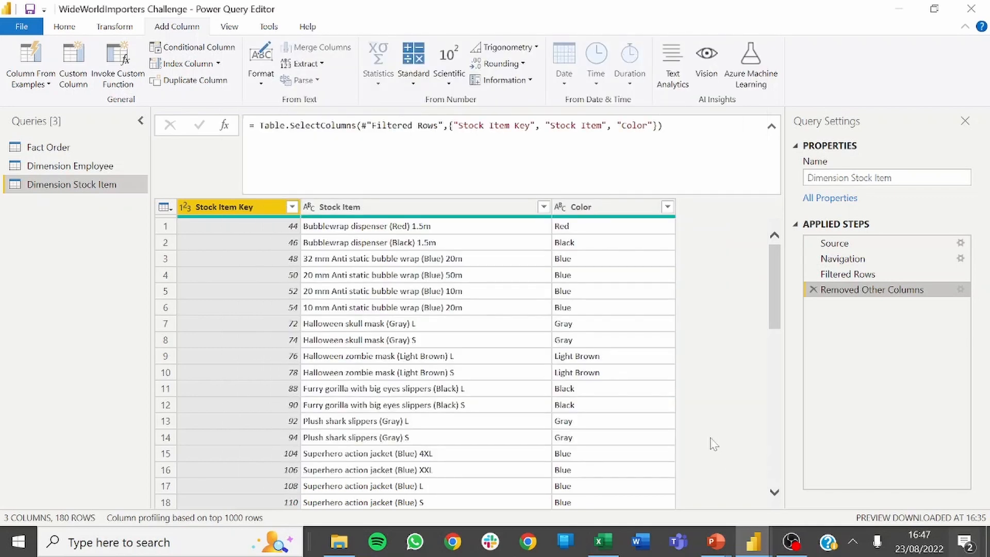
- Show the Filtered Rows step's result, then open the Close & Apply options and dismiss them
key(Up)
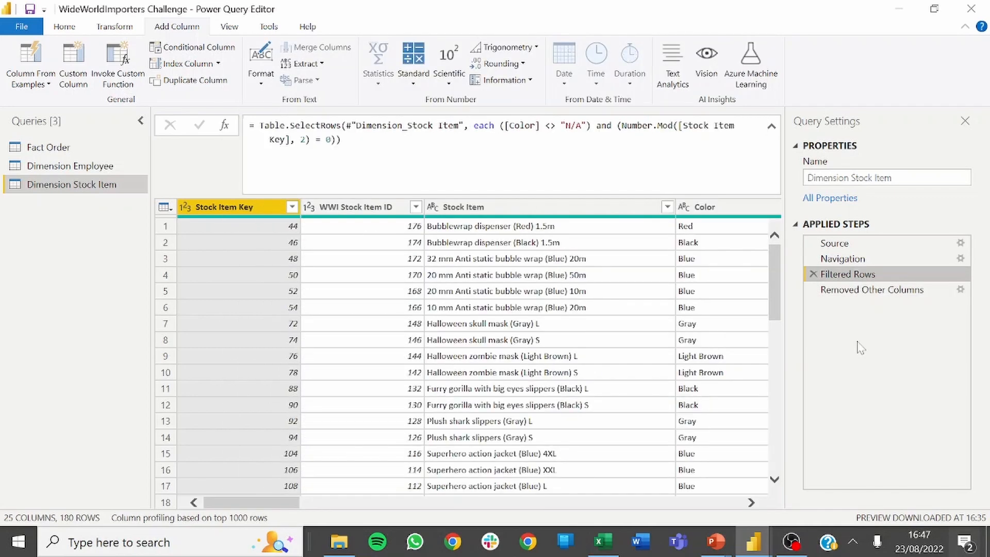
click(63, 26)
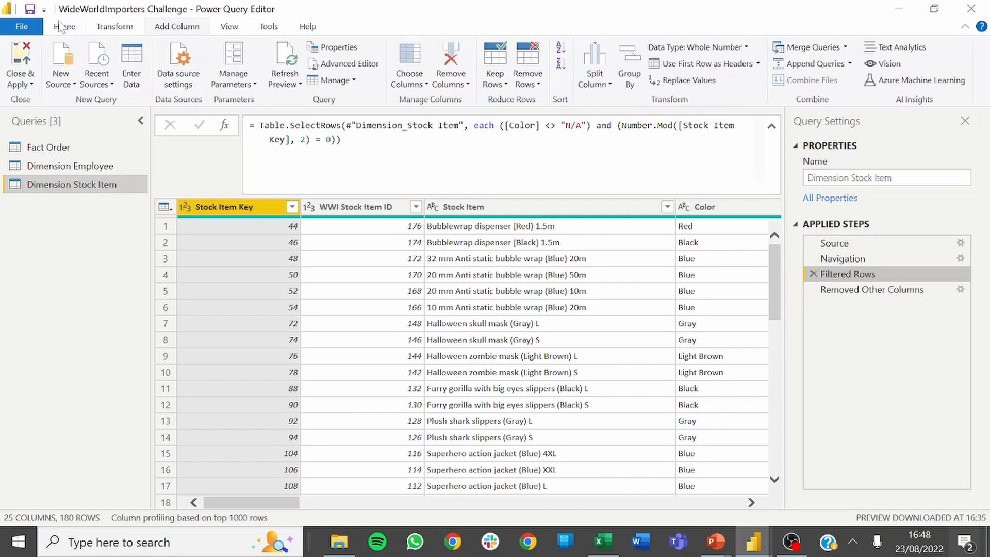
click(31, 77)
key(Escape)
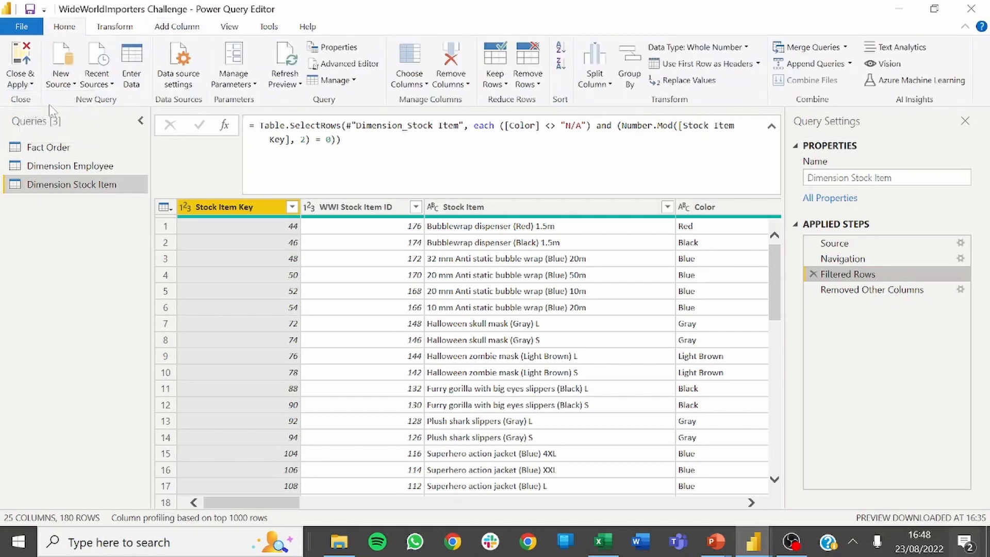